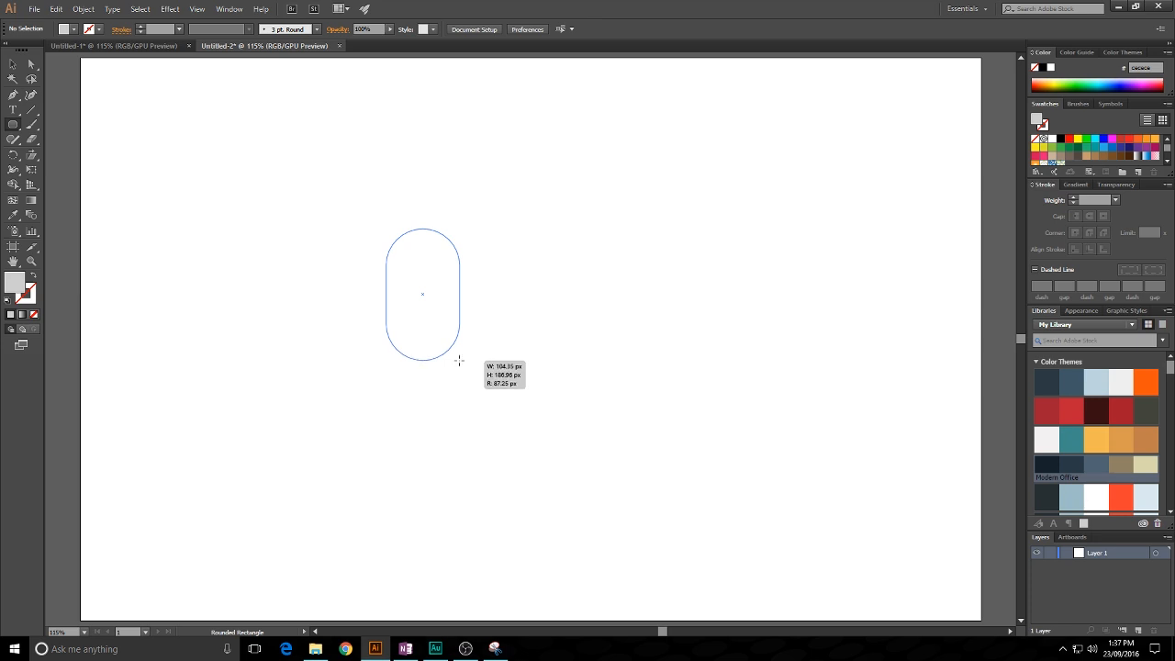
- Swap the rounded rectangle's fill and stroke so only an outline remains, and set its stroke weight to 12 pt
key("a")
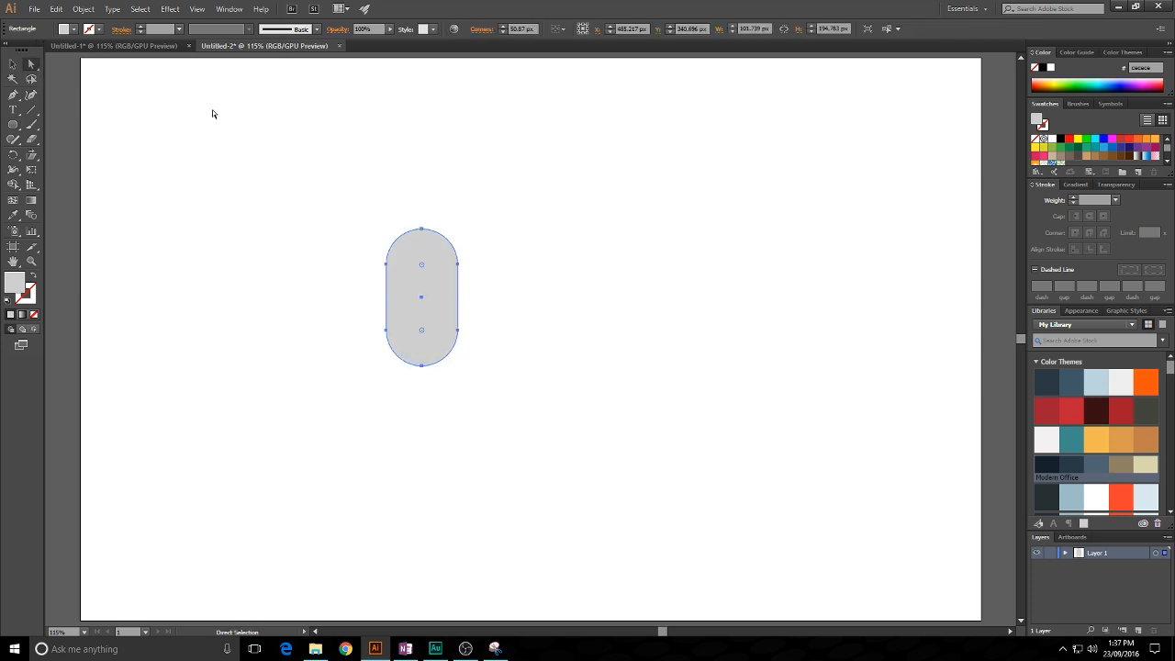
left_click_drag(424, 266, 419, 431)
left_click(33, 278)
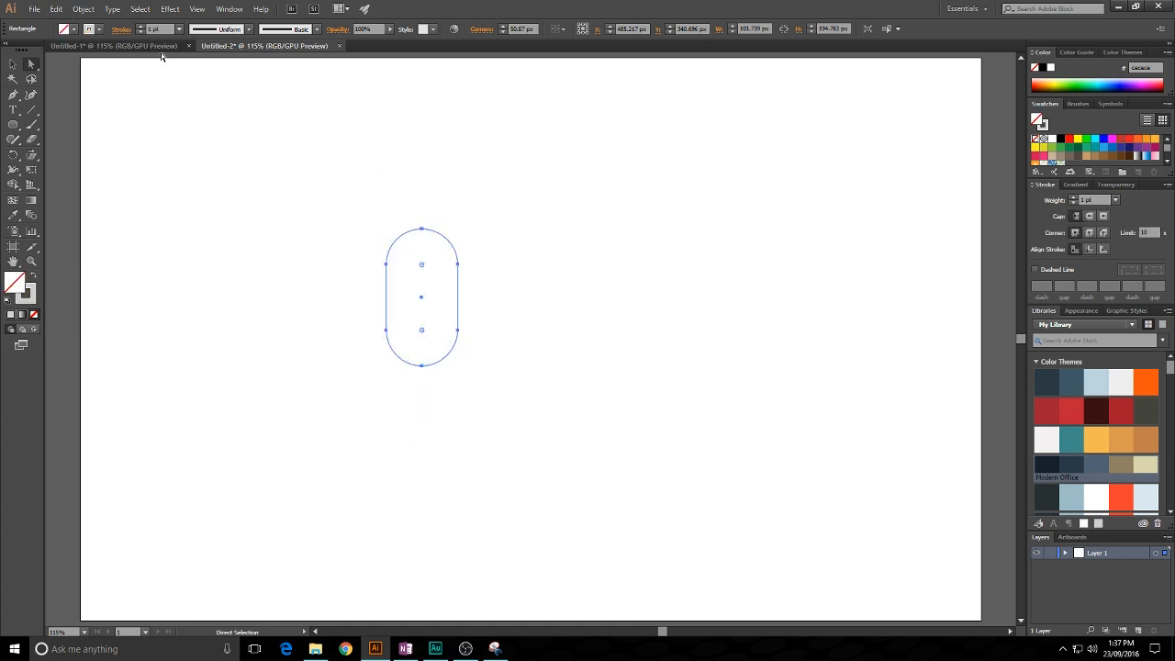
scroll(166, 30, "up", 9)
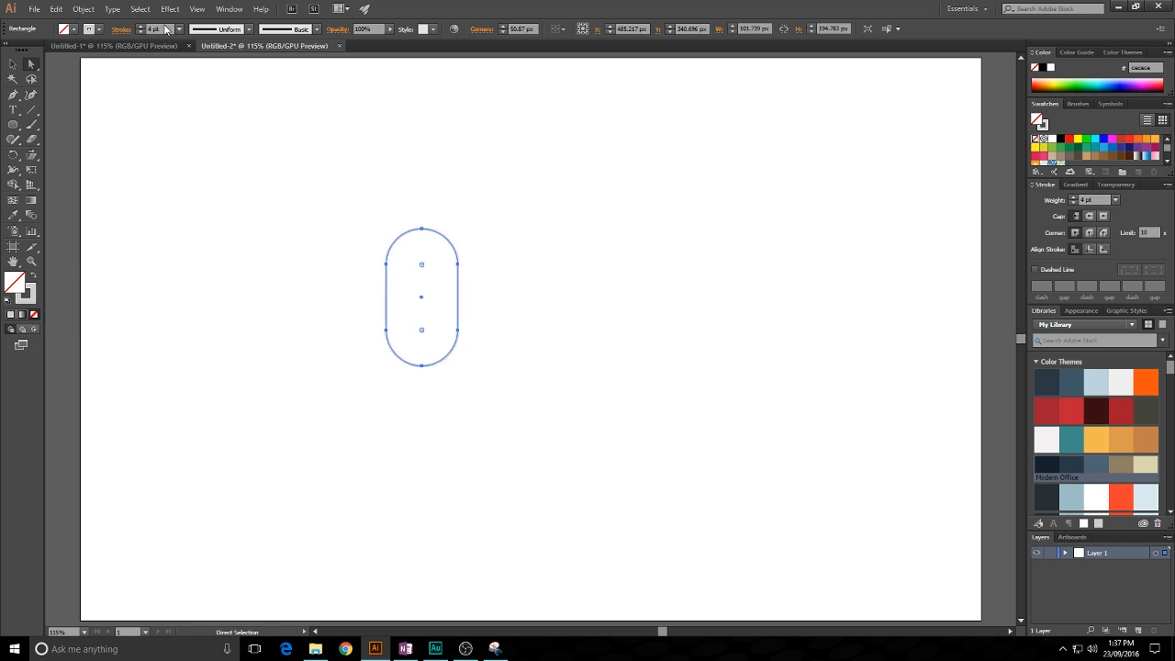
scroll(166, 30, "up", 2)
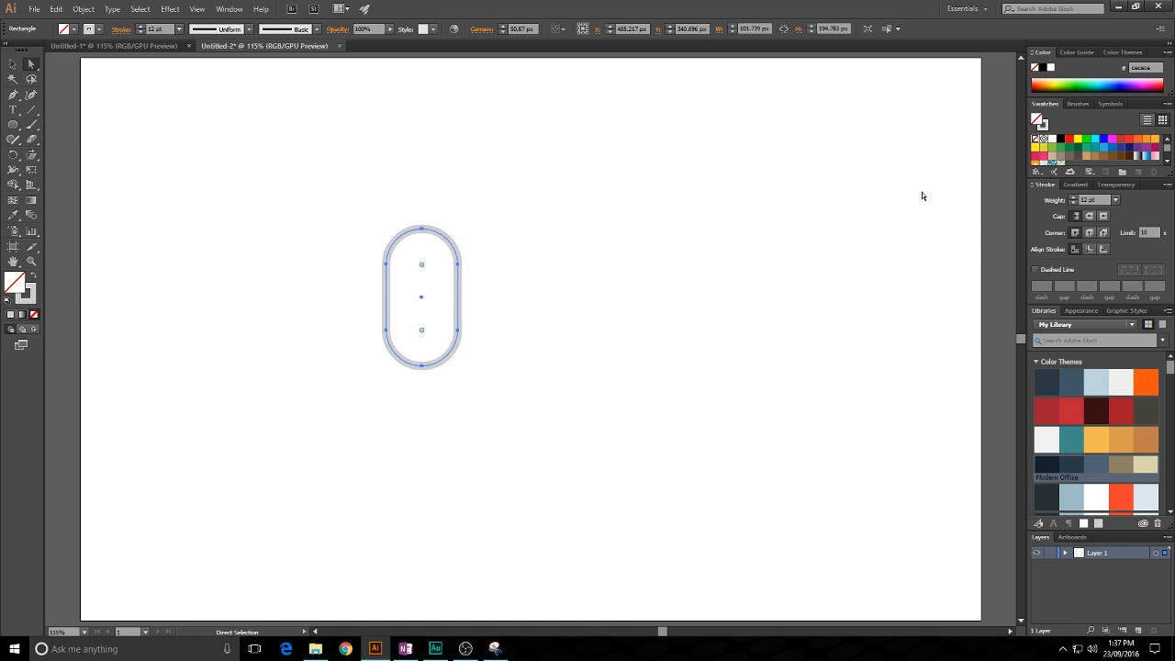
- Align the rounded rectangle's stroke to the inside of its path and set the weight to 22 pt
left_click(1089, 250)
scroll(169, 25, "up", 4)
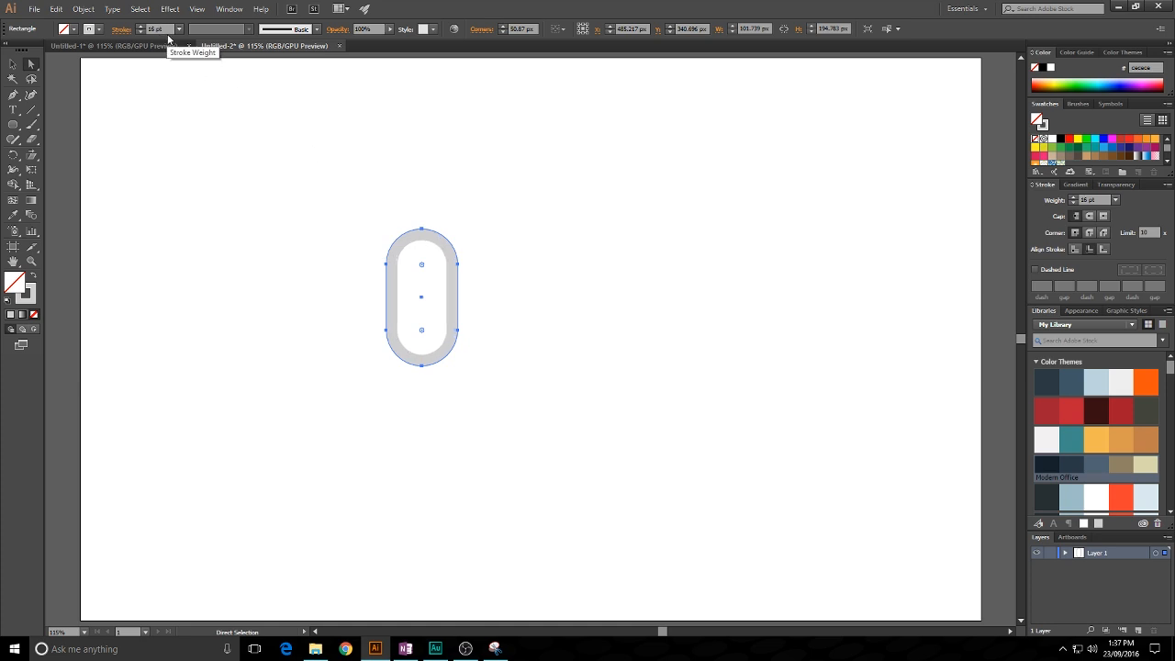
scroll(166, 28, "up", 5)
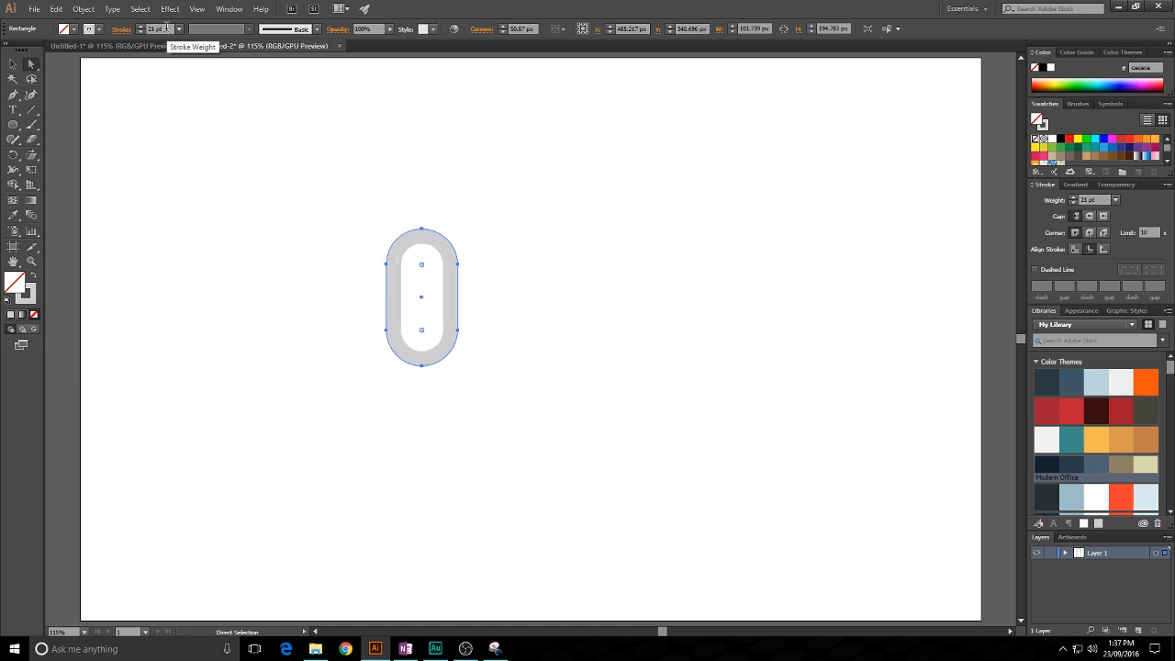
scroll(167, 27, "up", 1)
left_click(12, 64)
left_click(426, 152)
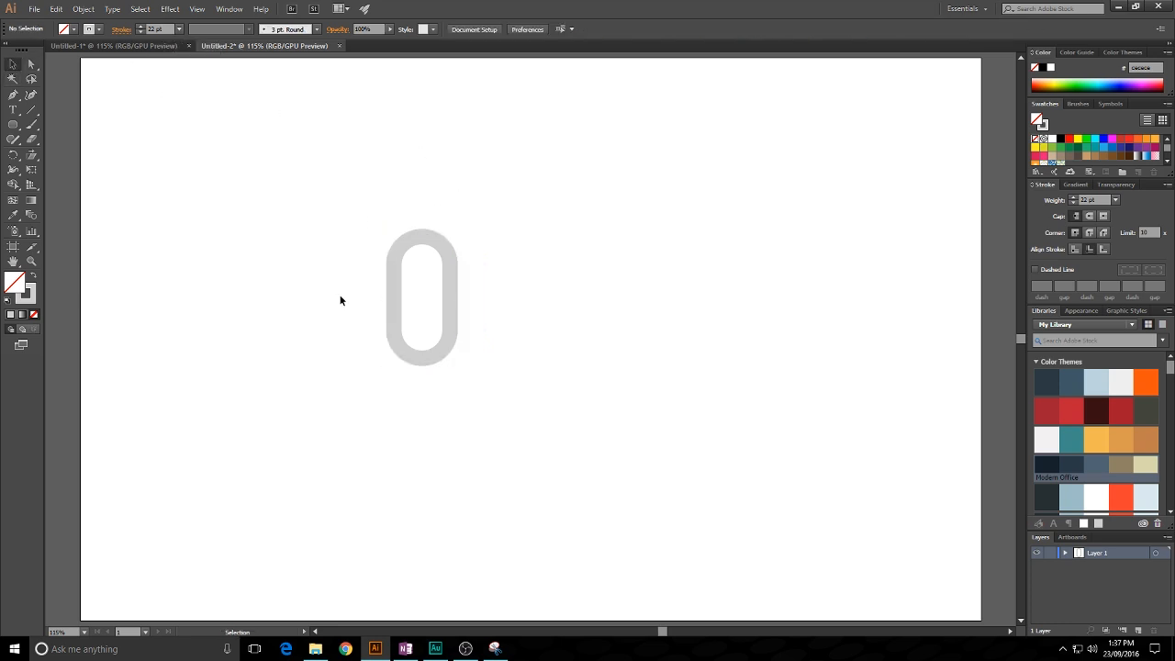
- Shift the outlined rounded rectangle slightly to the right on the artboard
key("a")
left_click_drag(341, 304, 524, 405)
left_click(549, 355)
left_click(13, 65)
left_click_drag(442, 238, 449, 239)
left_click(473, 170)
- Try to delete the lower anchor points of the rounded rectangle, and undo the deletion
left_click(31, 64)
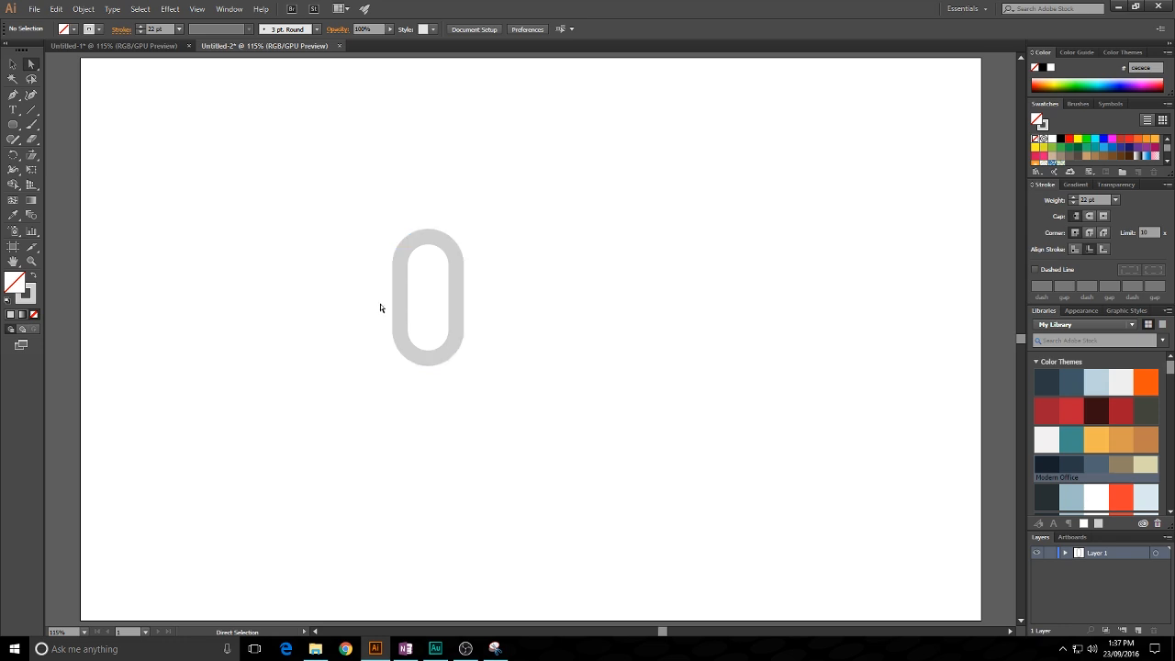
left_click_drag(371, 296, 557, 409)
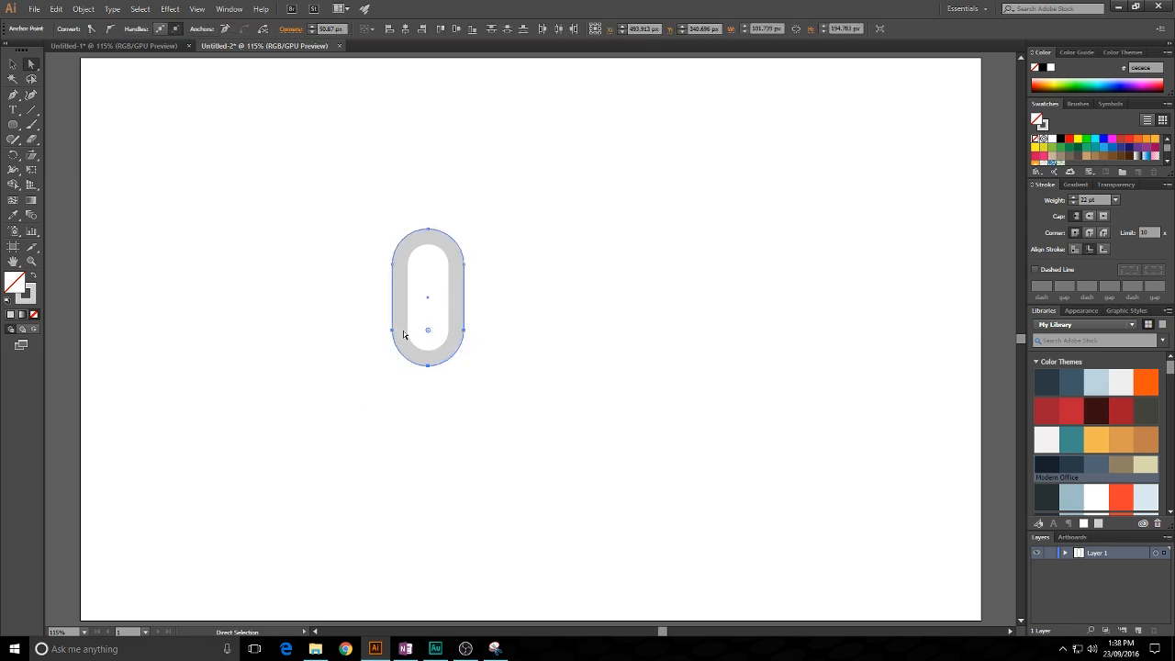
key("Delete")
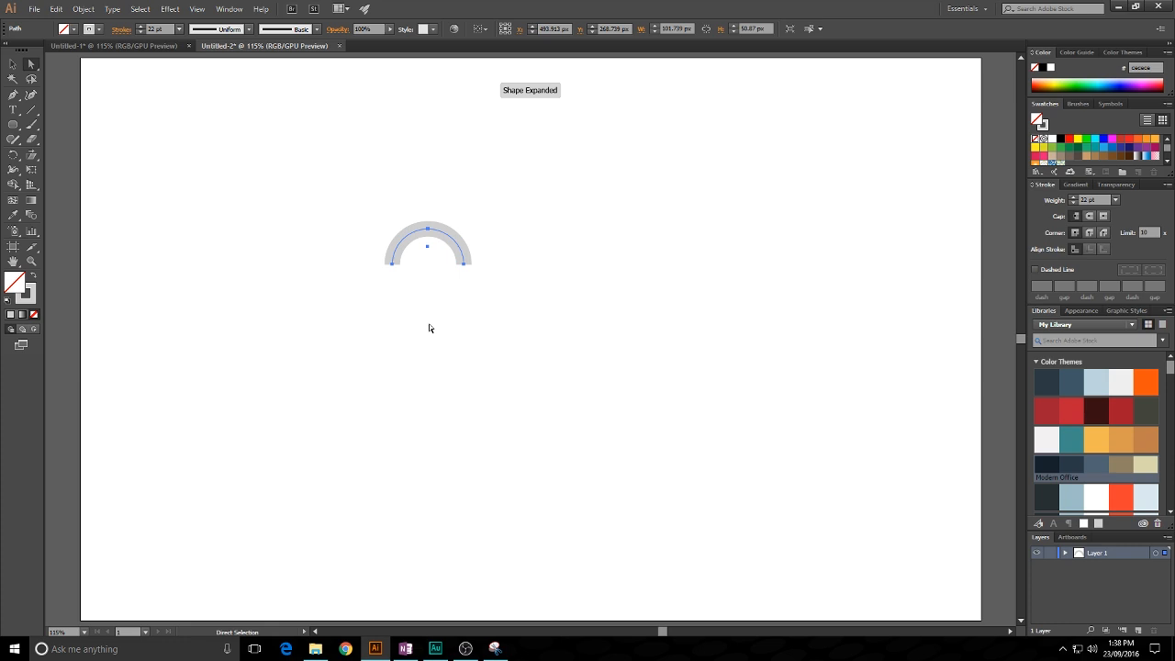
key("ctrl+z")
- Expand the rounded rectangle's stroke into a filled compound path
left_click(13, 63)
left_click_drag(301, 175, 565, 447)
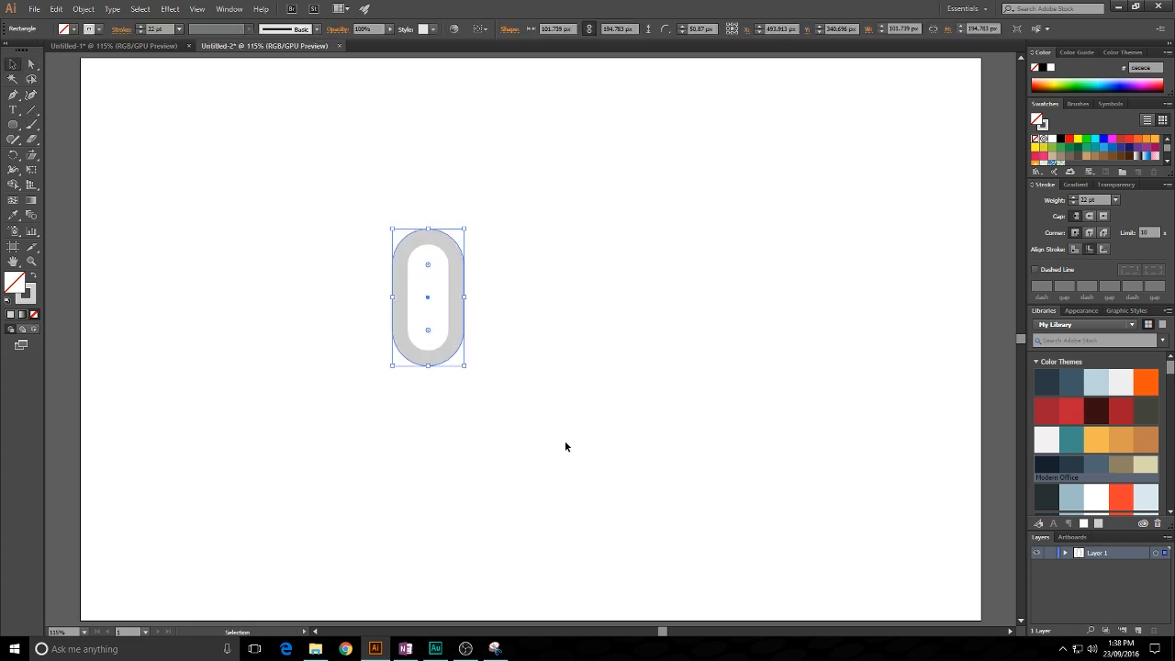
left_click(83, 9)
left_click(128, 162)
left_click(362, 214)
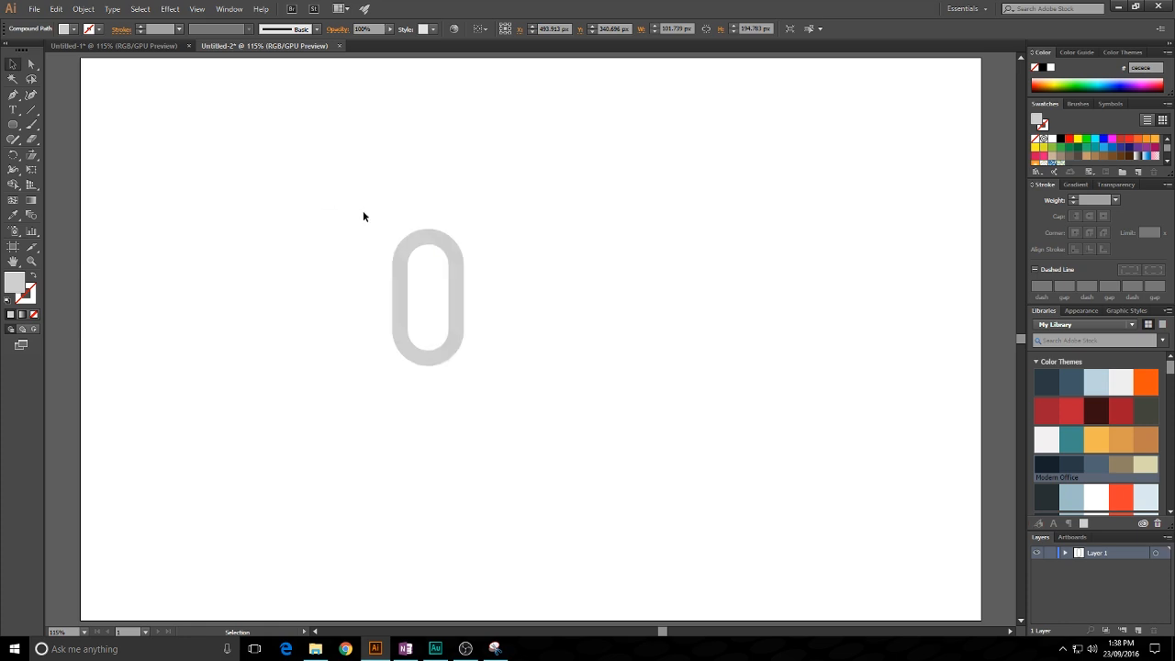
left_click(462, 304)
left_click(556, 406)
left_click(449, 306)
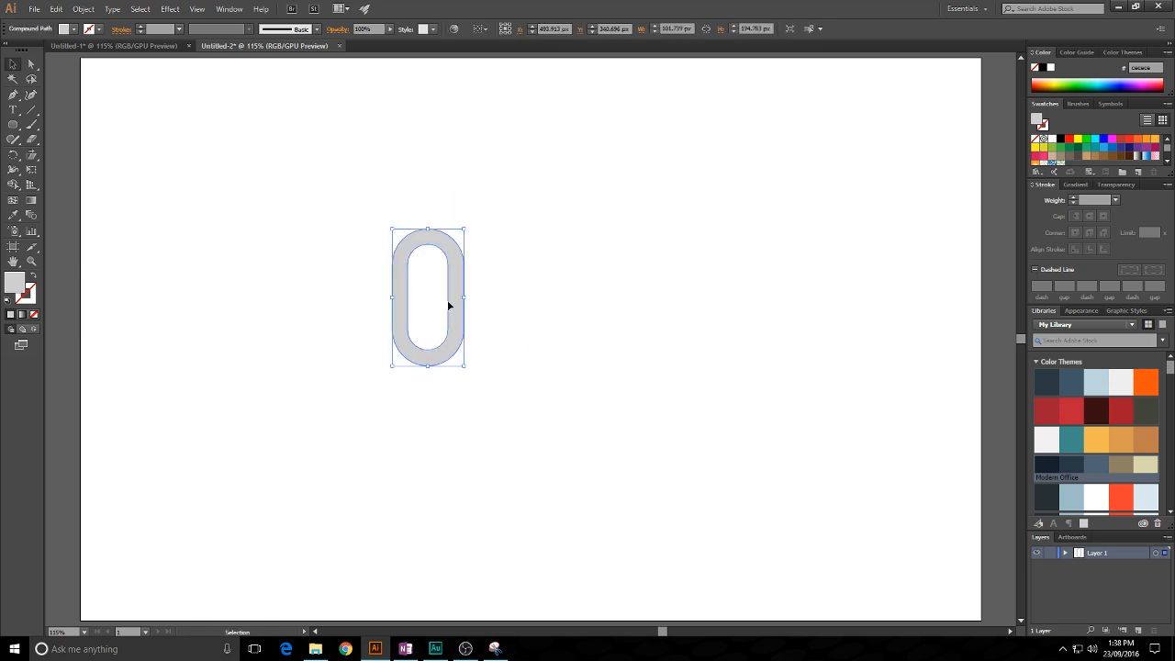
- Draw a horizontal line about 232 px long across the lower part of the expanded shape
left_click(31, 69)
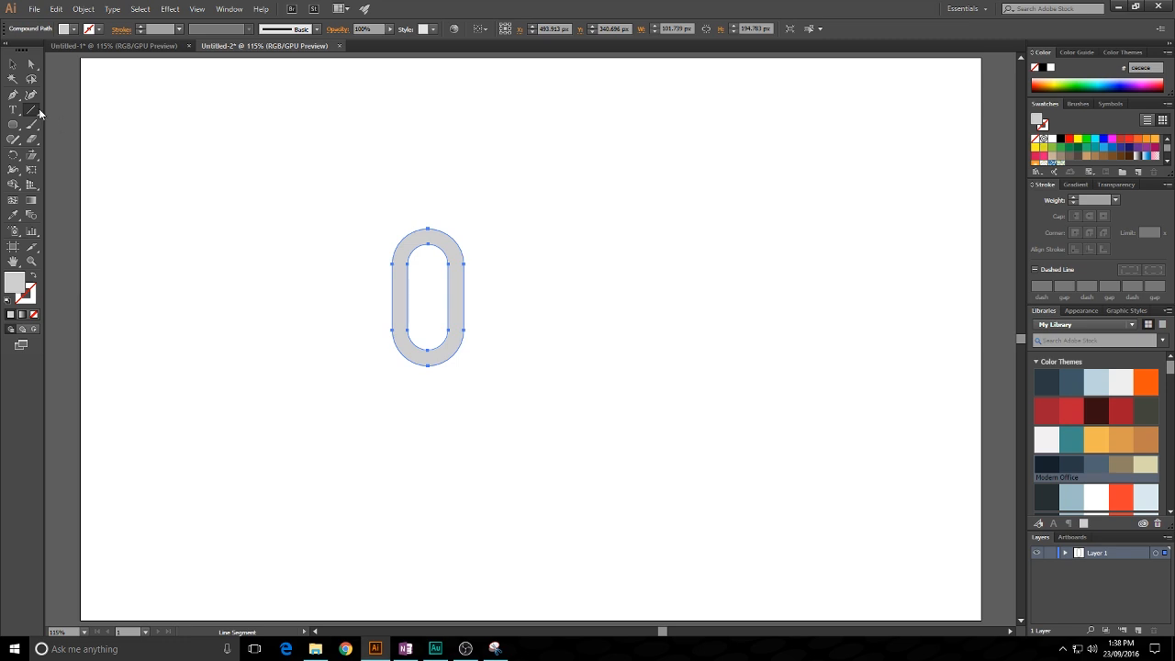
left_click(31, 110)
left_click_drag(344, 320, 526, 320)
- Use Shape Builder to remove the shape's portion below the line and the line's loose ends, leaving an upright arch
left_click(13, 65)
left_click_drag(238, 171, 544, 393)
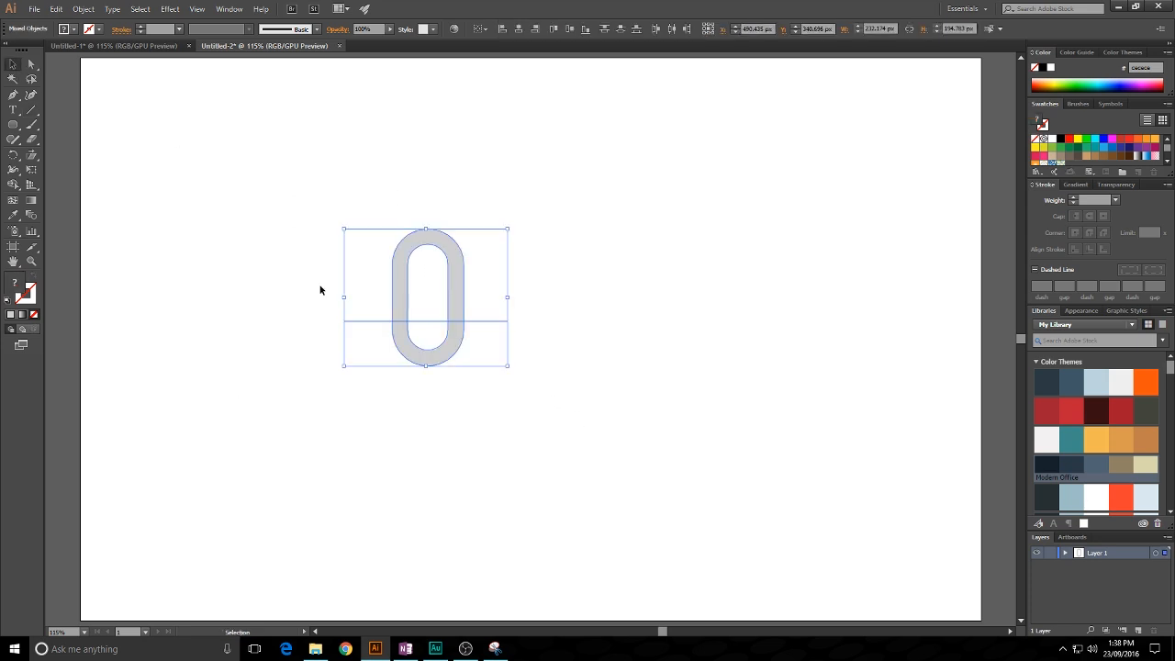
left_click(12, 185)
left_click(371, 321, "alt")
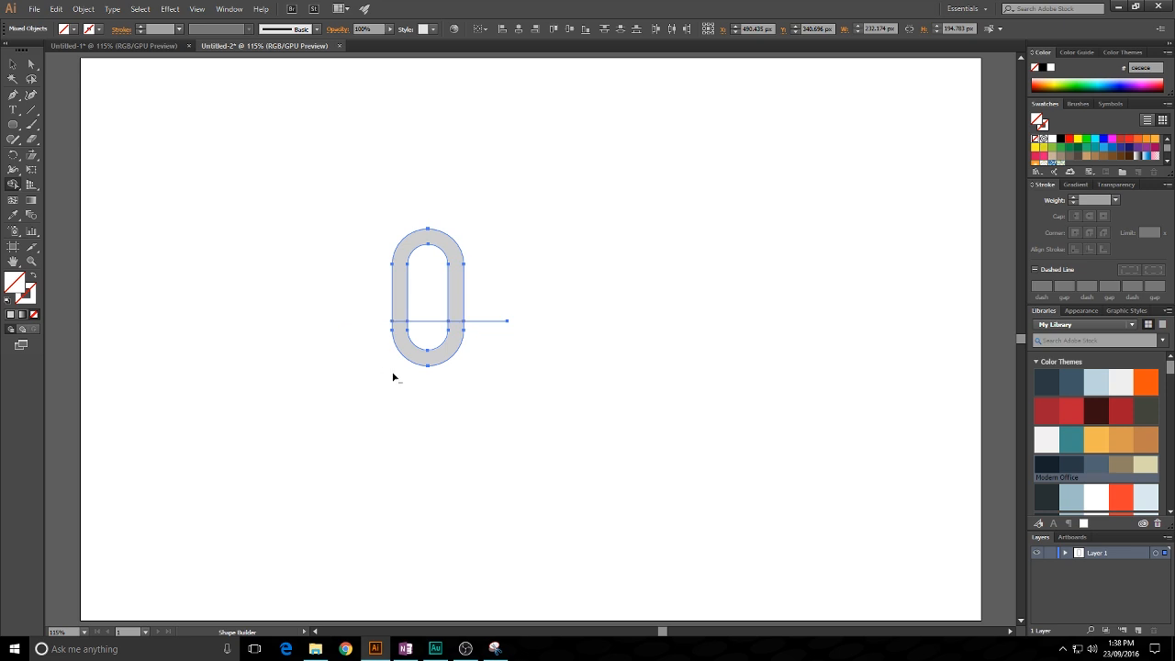
left_click(450, 341, "alt")
left_click(487, 321, "alt")
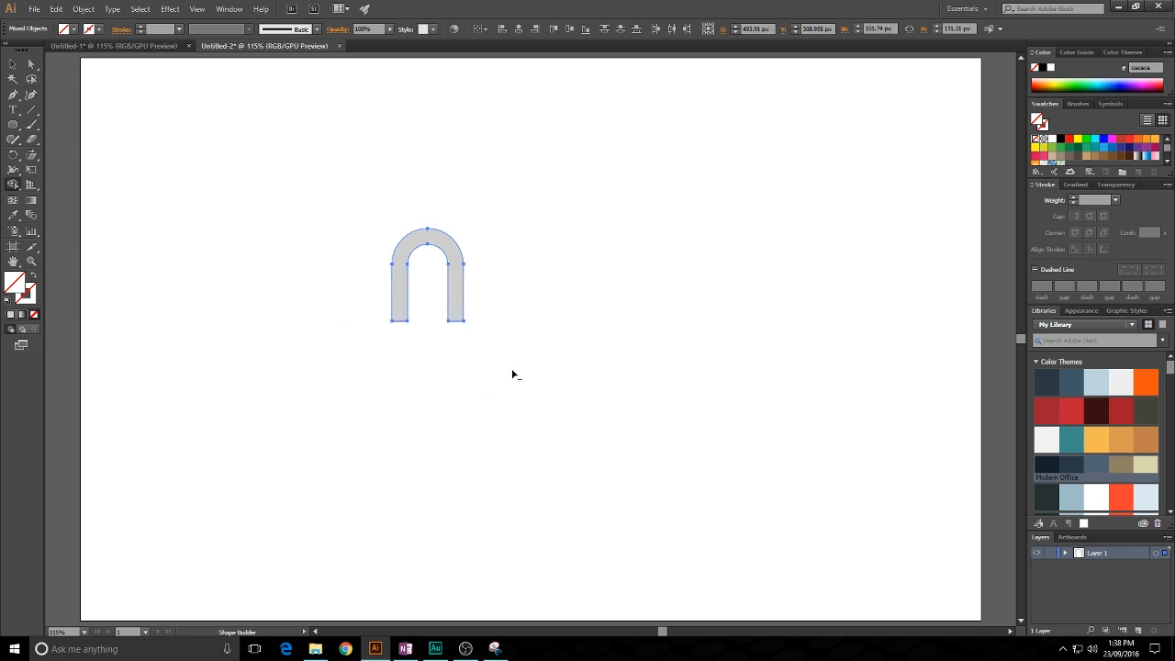
left_click(13, 64)
left_click(603, 371)
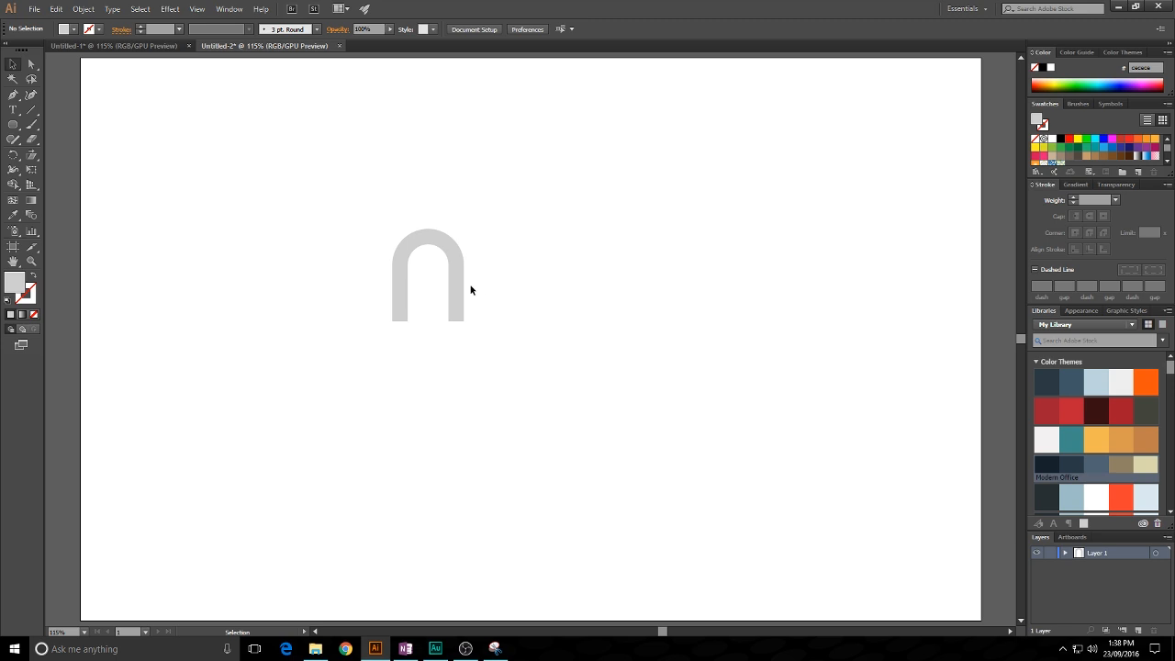
- Duplicate the arch about 80 px horizontally to the right so the inner legs overlap and form an "m"
left_click_drag(453, 282, 511, 278)
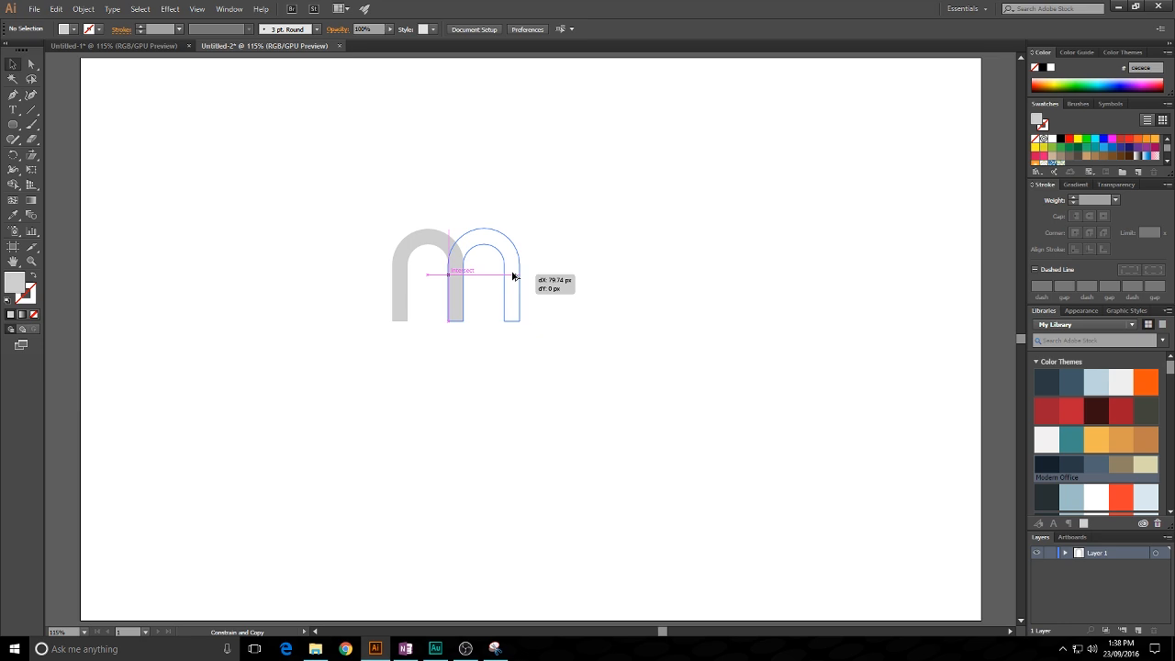
left_click_drag(512, 273, 513, 273)
left_click(577, 230)
mouse_move(578, 230)
left_mouse_down()
mouse_move(601, 220)
mouse_move(591, 229)
left_mouse_up()
left_click_drag(357, 183, 602, 381)
left_click(605, 386)
- Fill the left arch with the dark colour 2b3a42 from the first colour theme and bring it to the front
key("alt+Tab")
left_click_drag(350, 200, 440, 360)
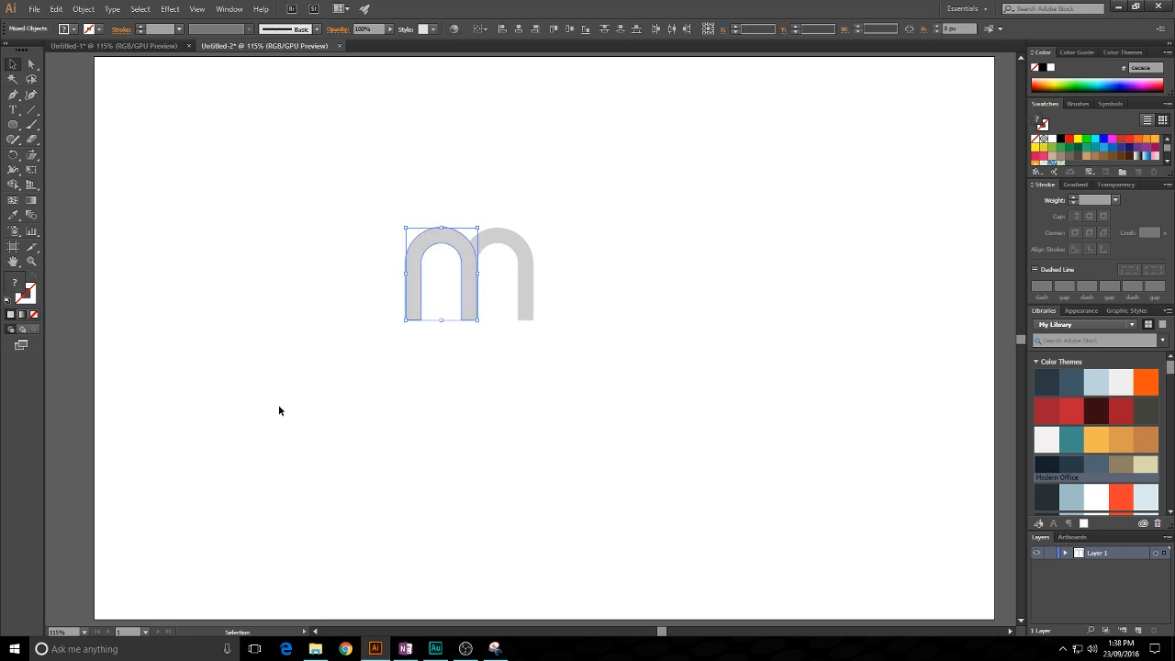
double_click(16, 291)
key("Escape")
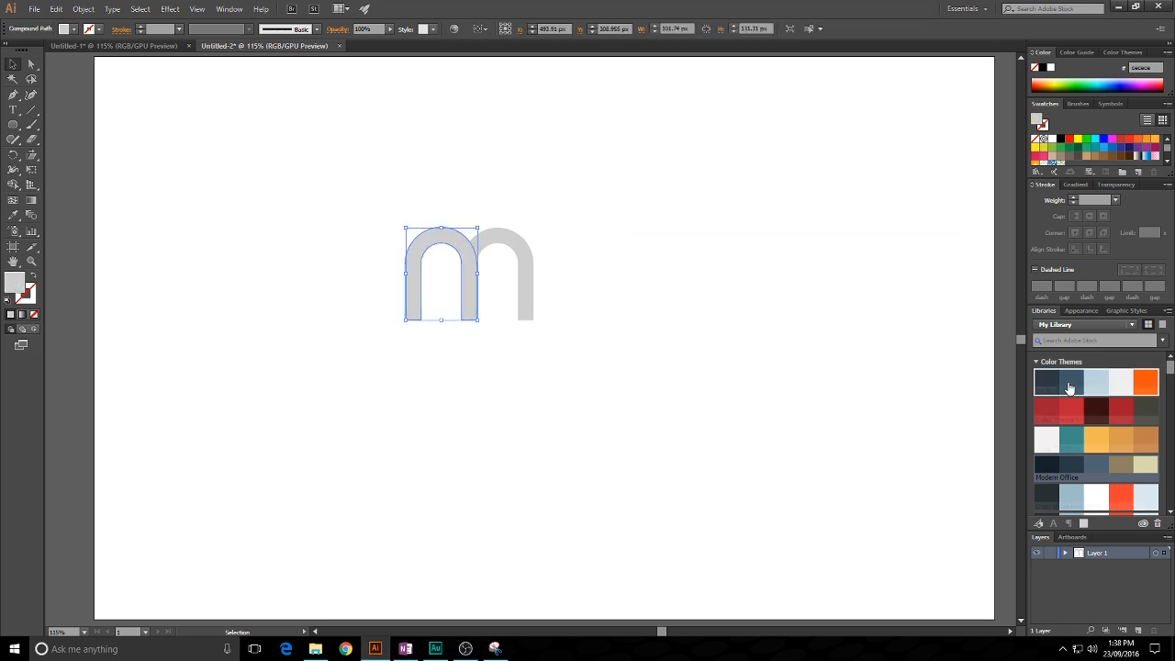
left_click(1070, 380)
left_click(559, 294)
left_click(445, 243)
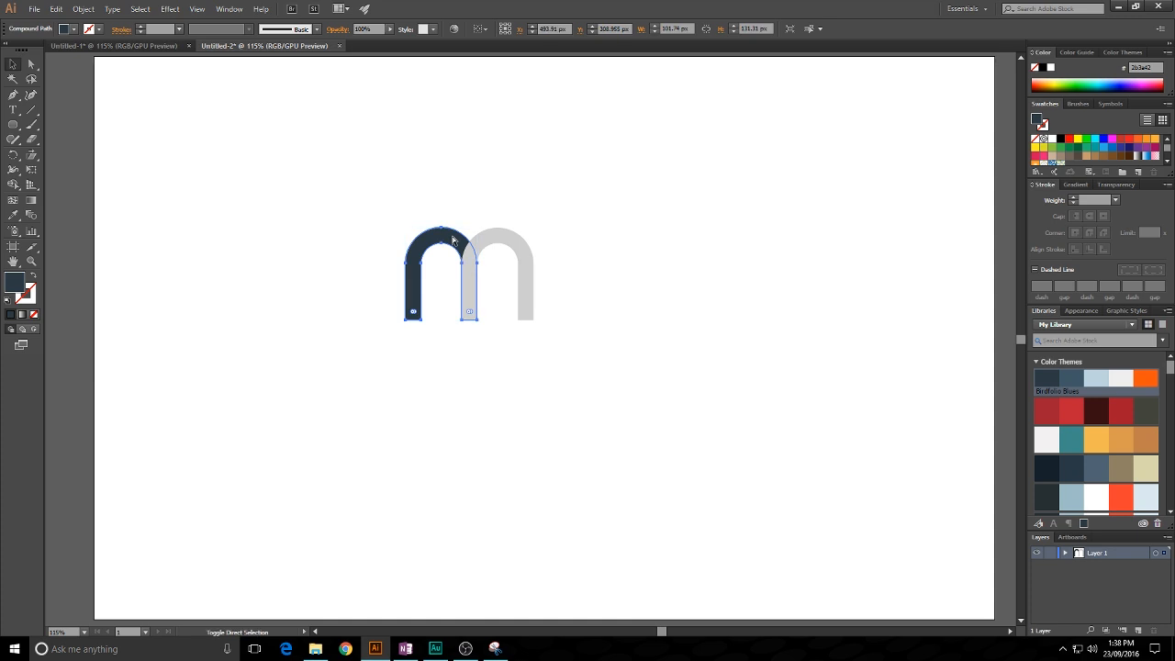
key("ctrl+shift+bracketright")
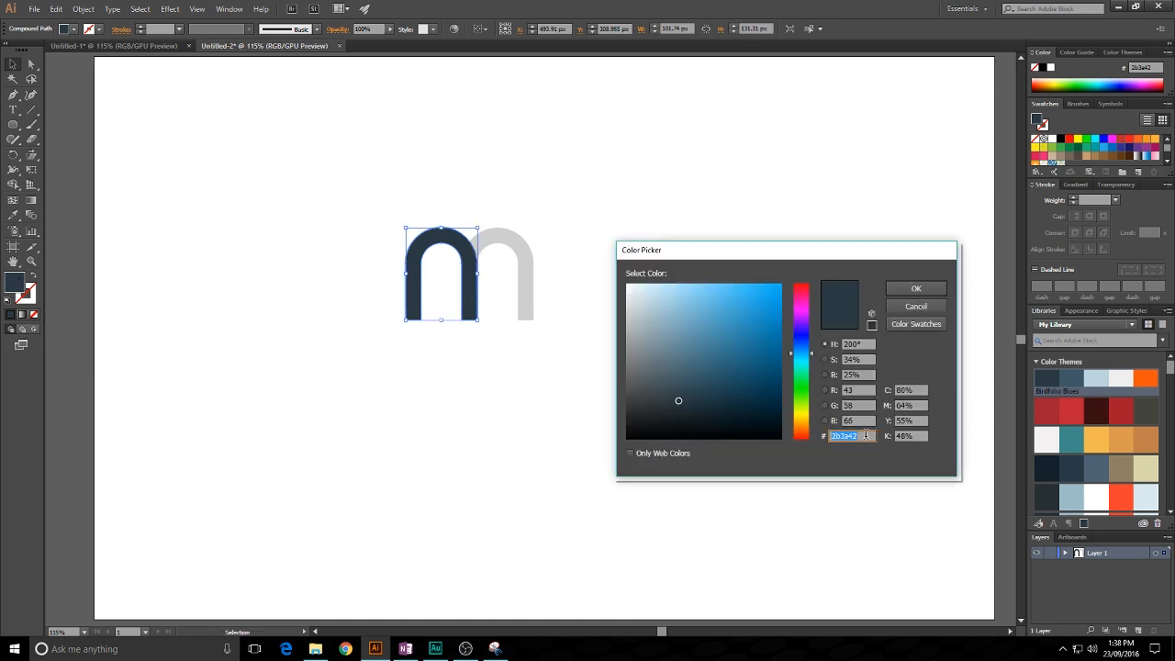
- Change the left arch's fill to a medium royal blue using a hex colour value
type("2f4bc1")
key("Escape")
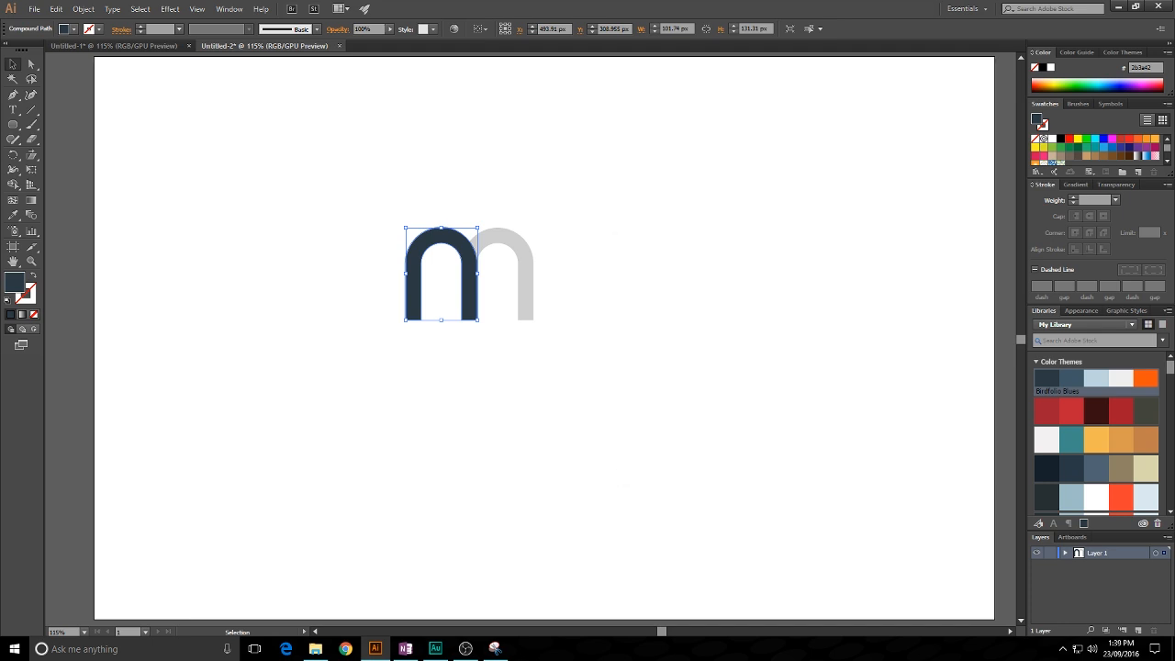
left_click(99, 96)
left_click_drag(447, 158, 432, 161)
- Fill the right arch with the dark blue 0a2775
left_click(486, 238)
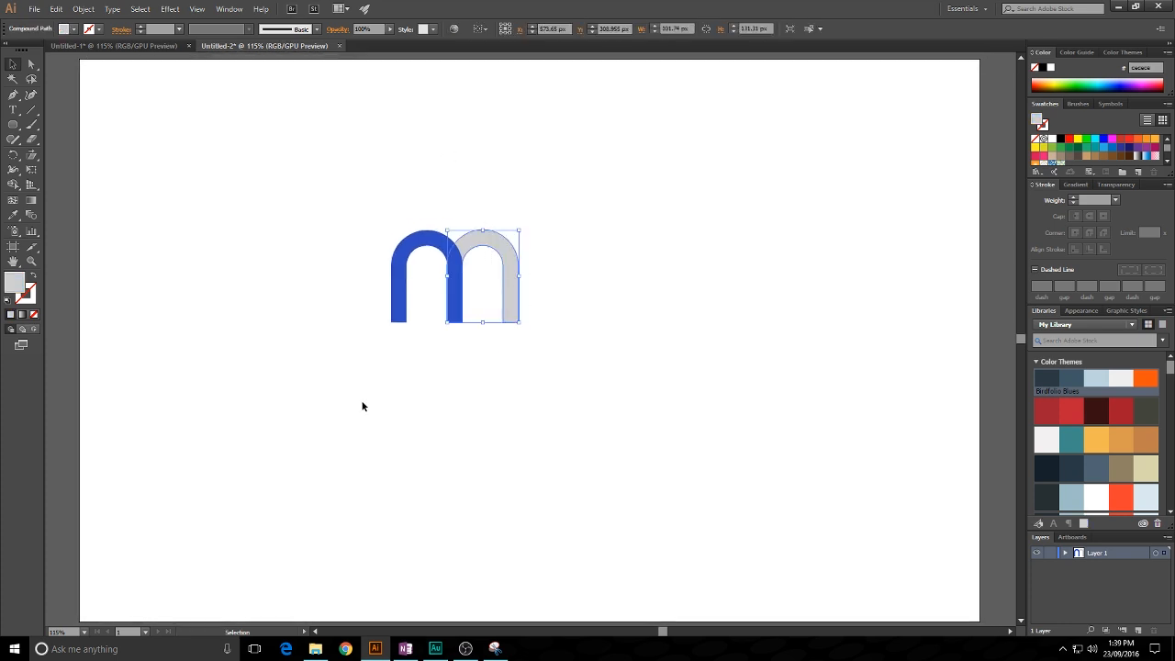
double_click(15, 287)
type("0e2775")
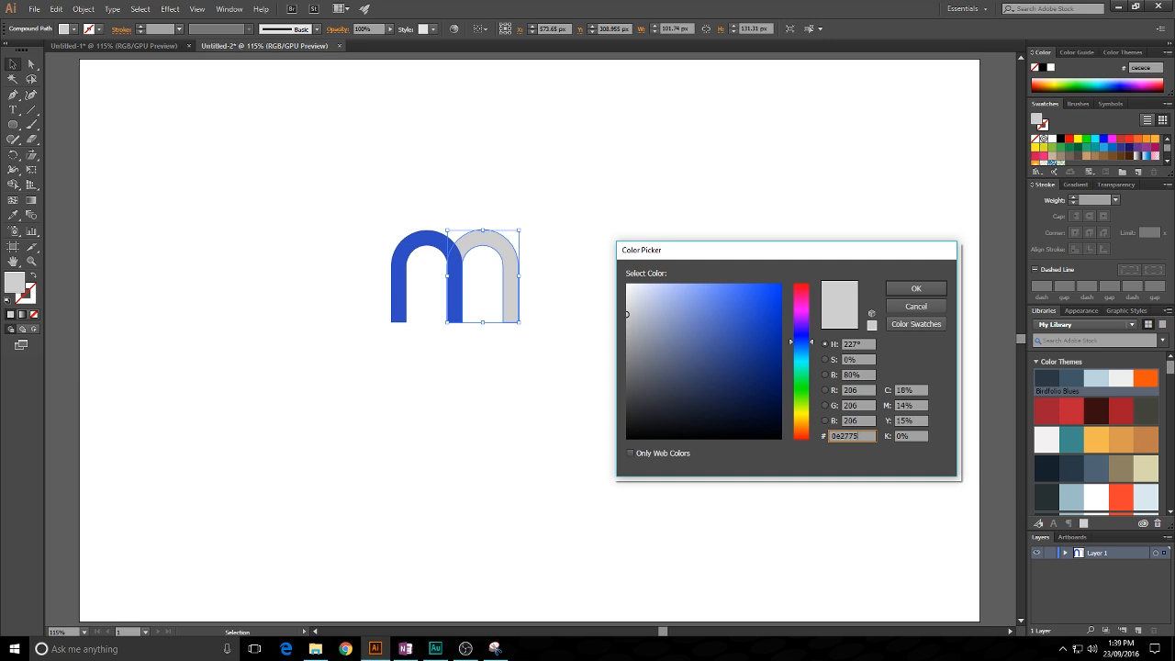
key("Return")
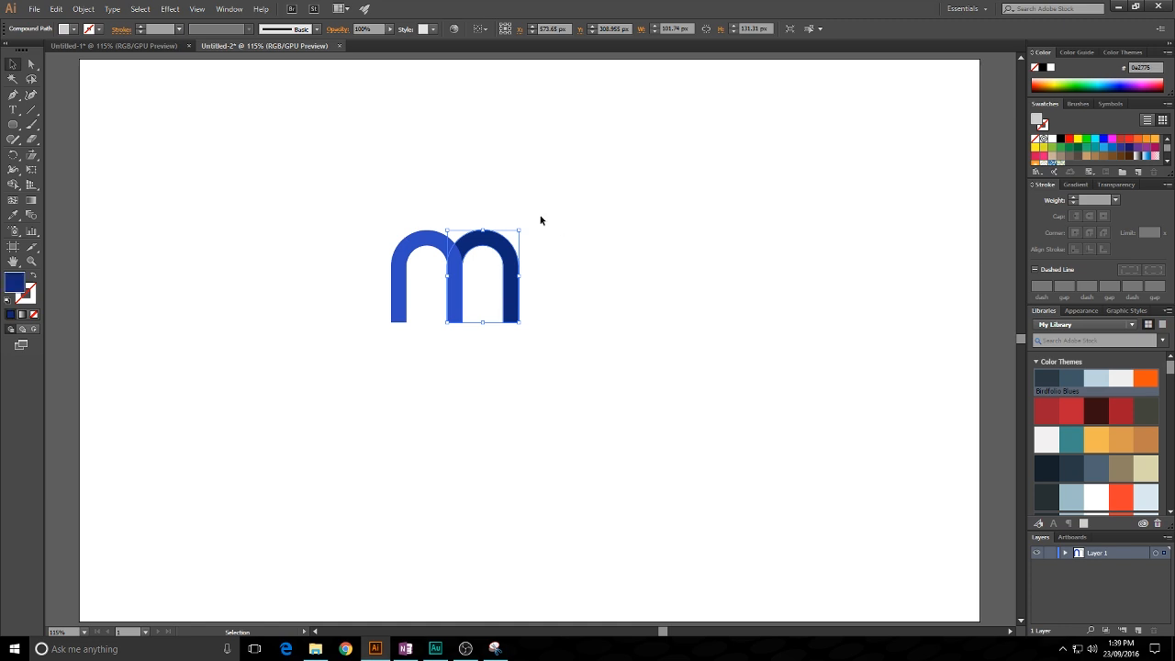
left_click(540, 217)
left_click_drag(510, 208, 525, 200)
scroll(476, 218, "up", 1)
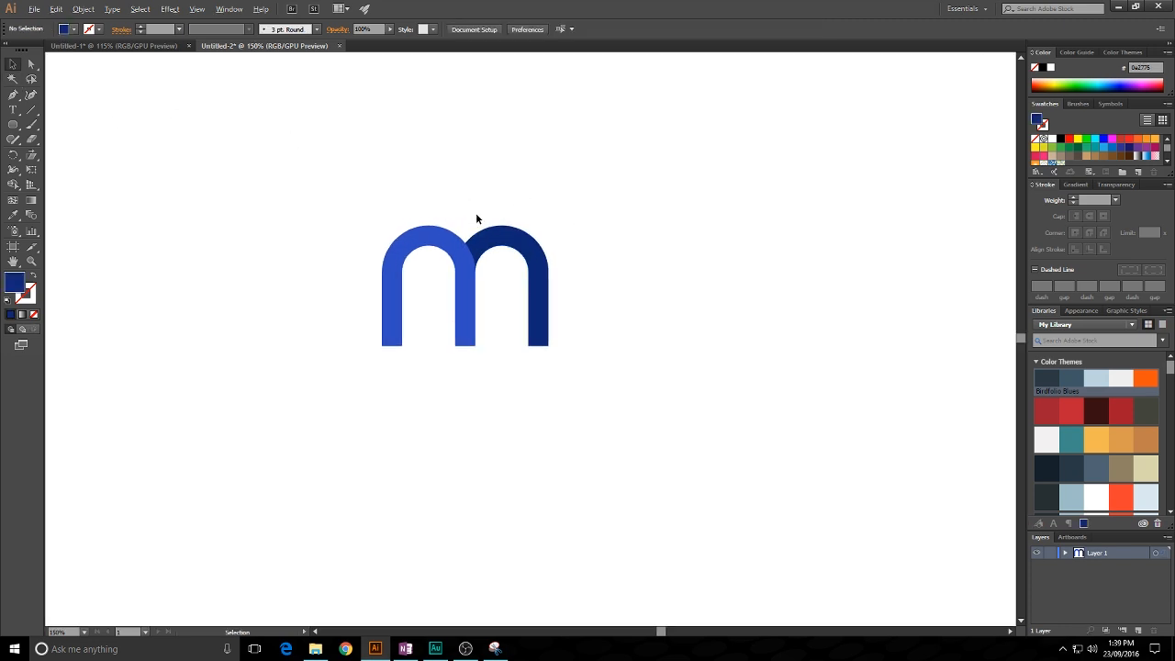
- Examine the two-tone "m" and the overlap of its arches up close
key("alt+Tab")
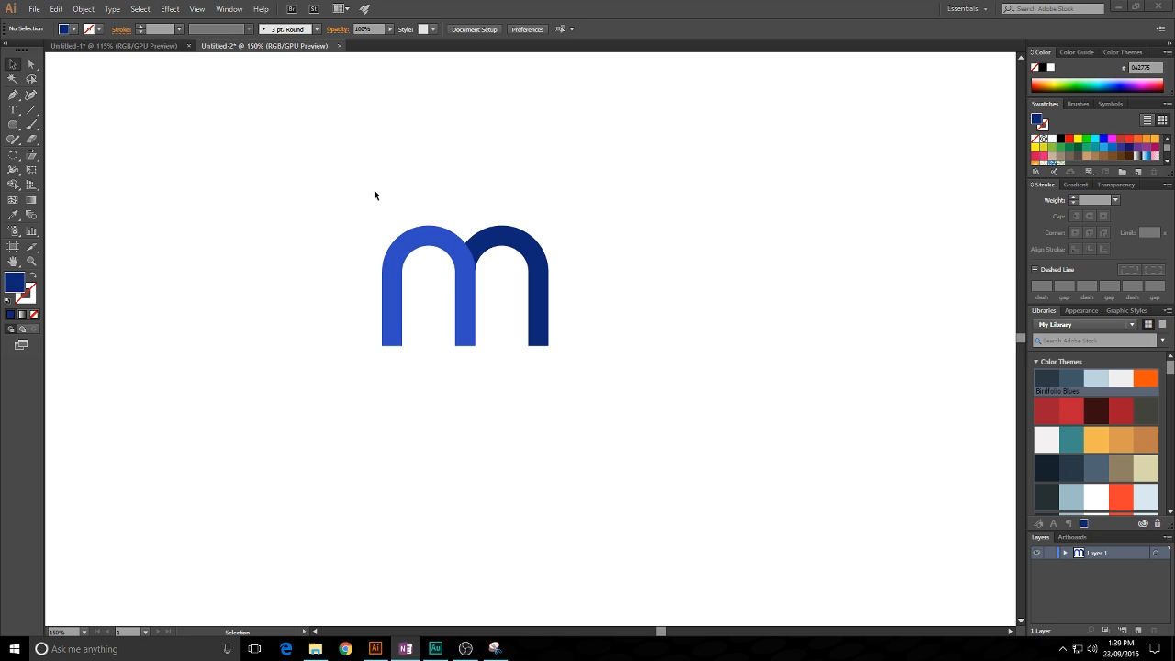
key("alt+Tab")
left_click_drag(614, 419, 346, 196)
scroll(455, 232, "up", 2)
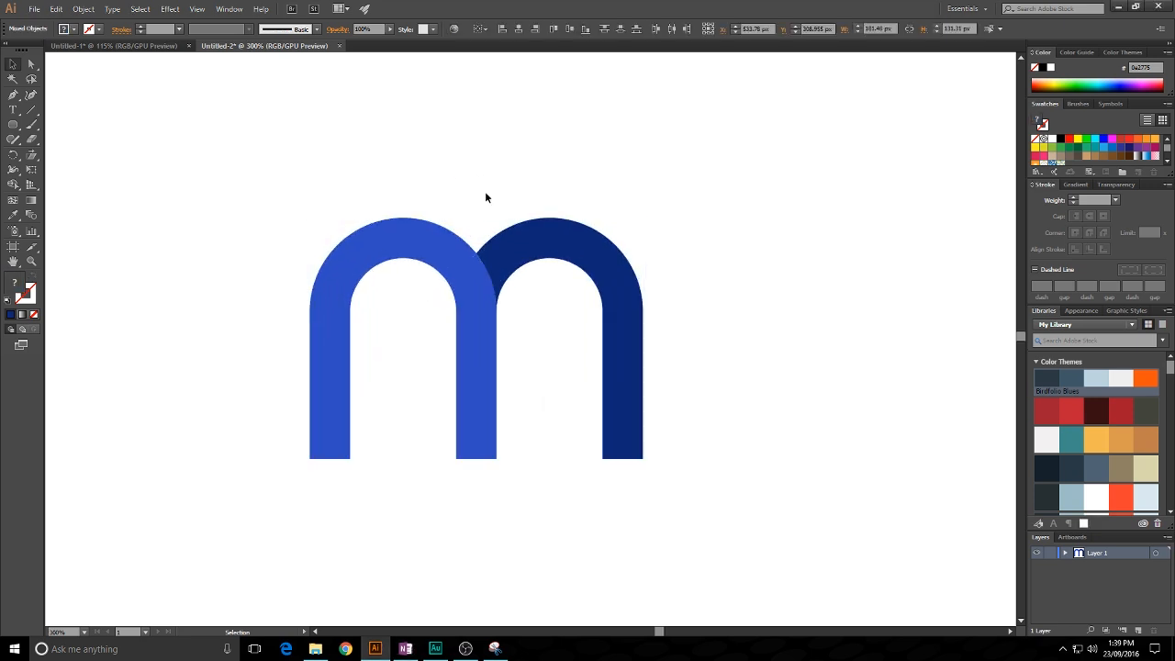
left_click(485, 198)
left_click_drag(711, 216, 703, 193)
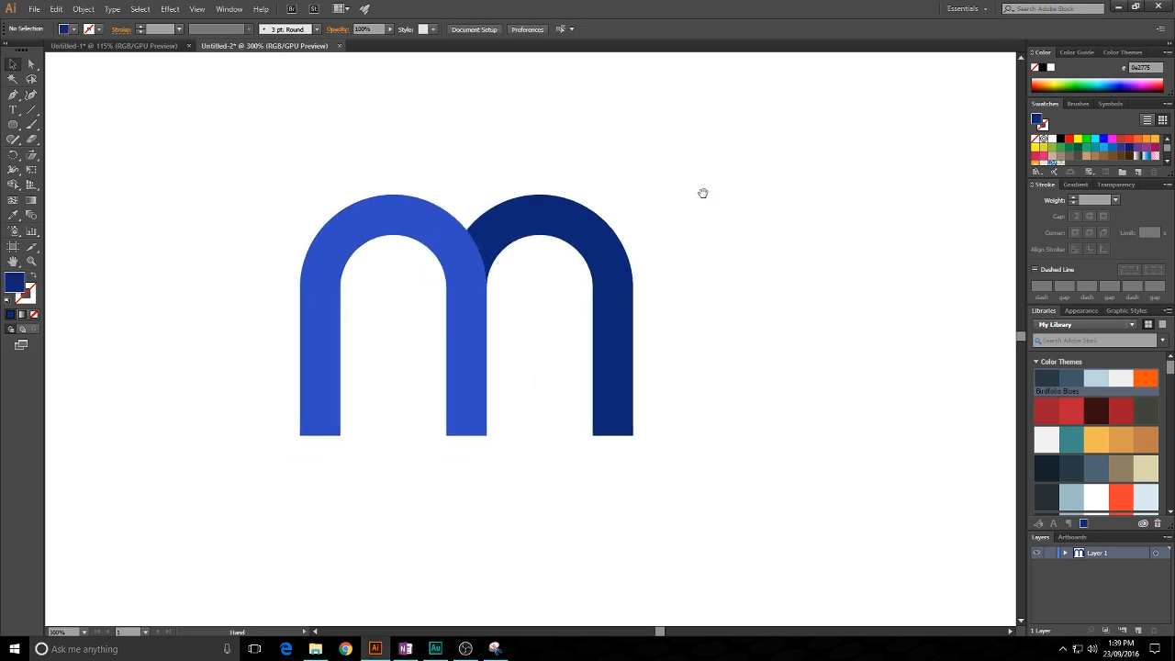
left_click_drag(255, 179, 653, 507)
left_click(786, 278)
- Set the opacity of both arches to 50%
left_click_drag(267, 163, 665, 499)
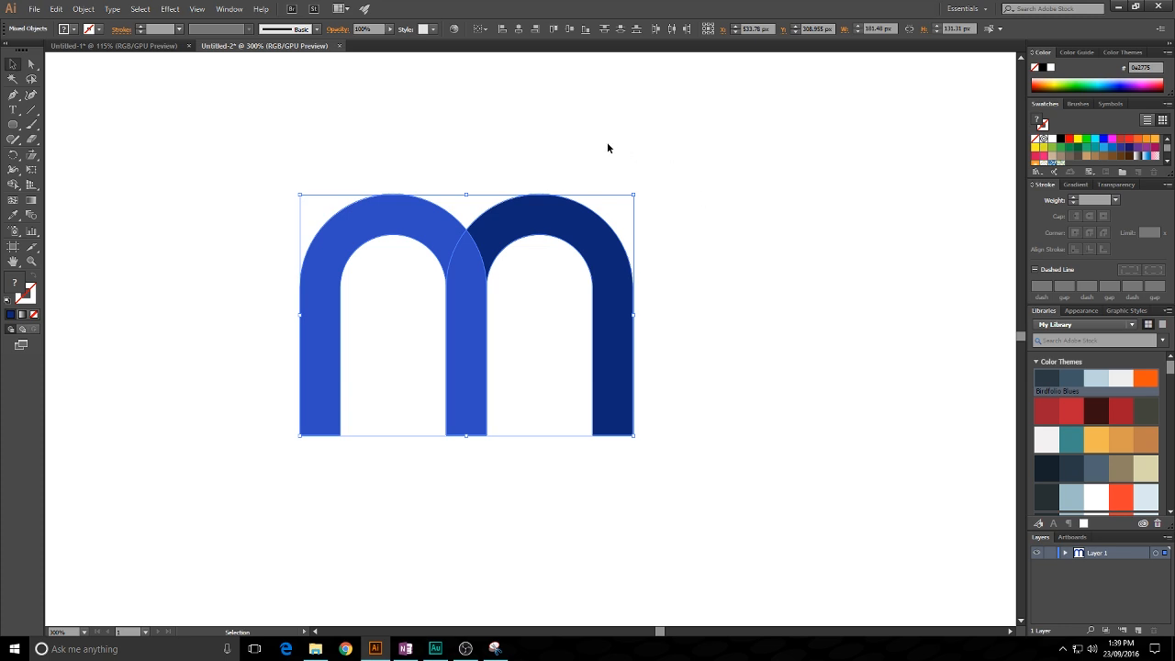
left_click(369, 28)
type("50")
key("Return")
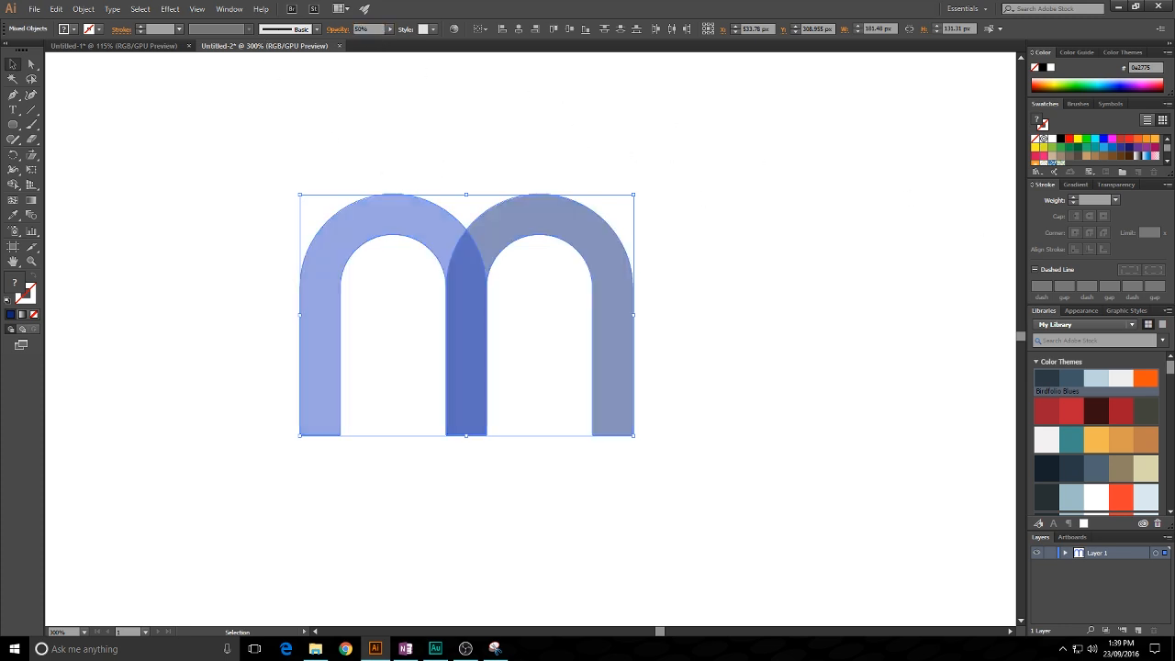
- Raise the opacity of the letter's arches to 90%
left_click(576, 172)
left_click(590, 425)
left_click(366, 28)
type("8")
type("0")
key("Return")
left_click(535, 144)
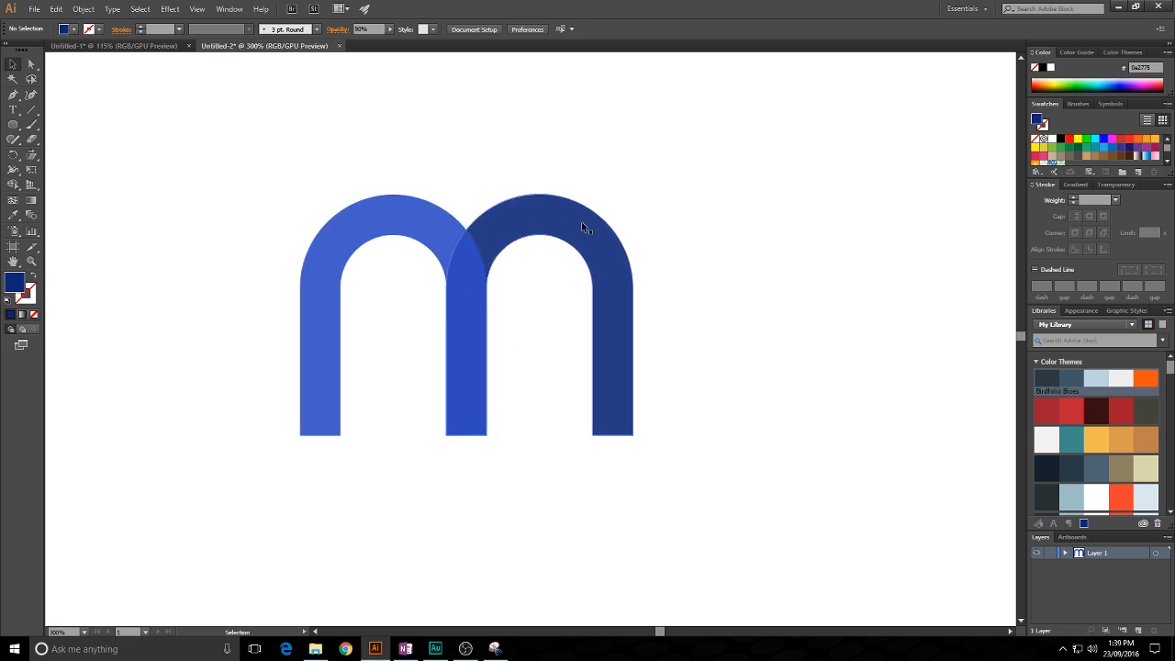
- Set the opacity of both arches of the "m" to 100%
key("ctrl+a")
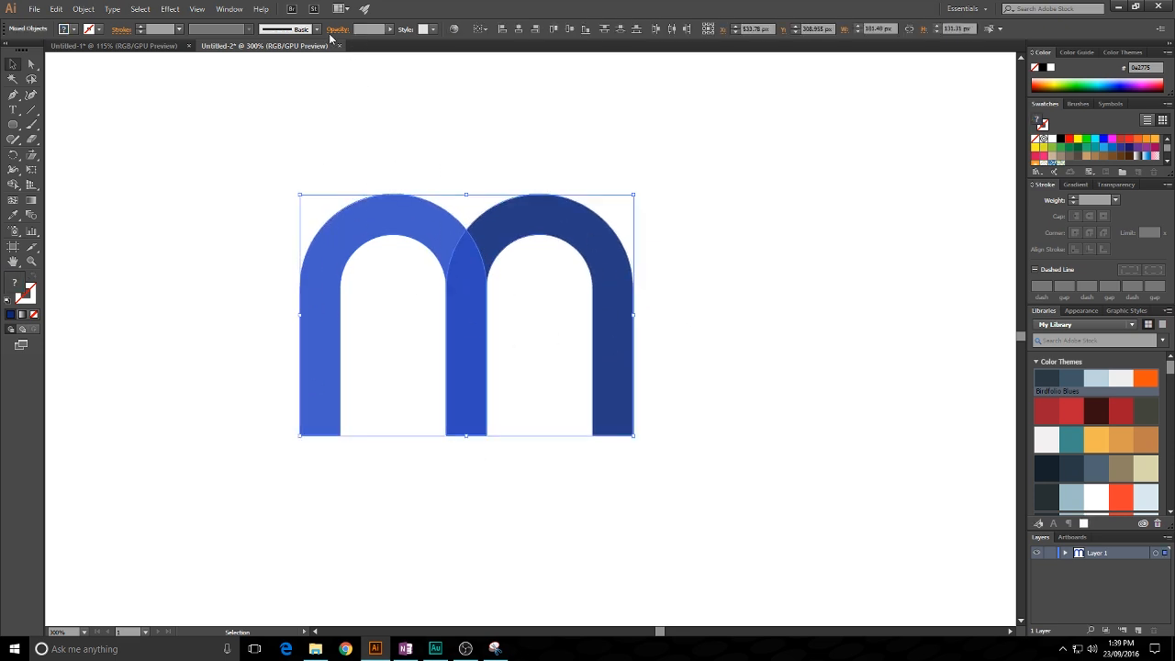
type("100")
key("Return")
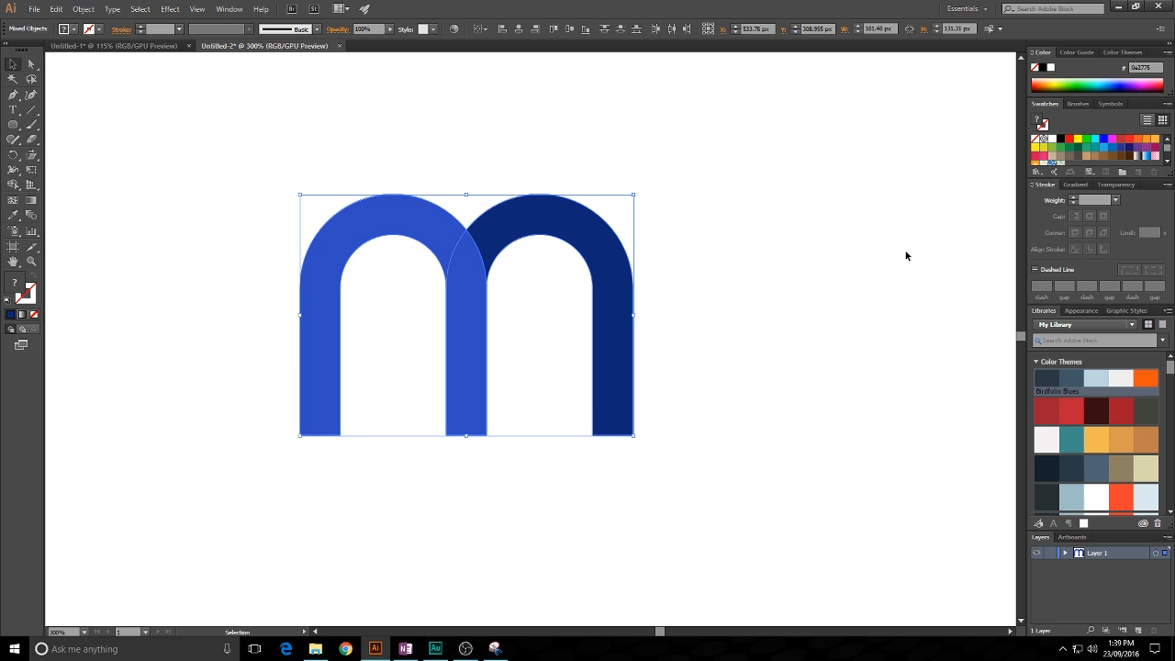
- Apply the Multiply blending mode to both arches of the "m"
left_click(1082, 310)
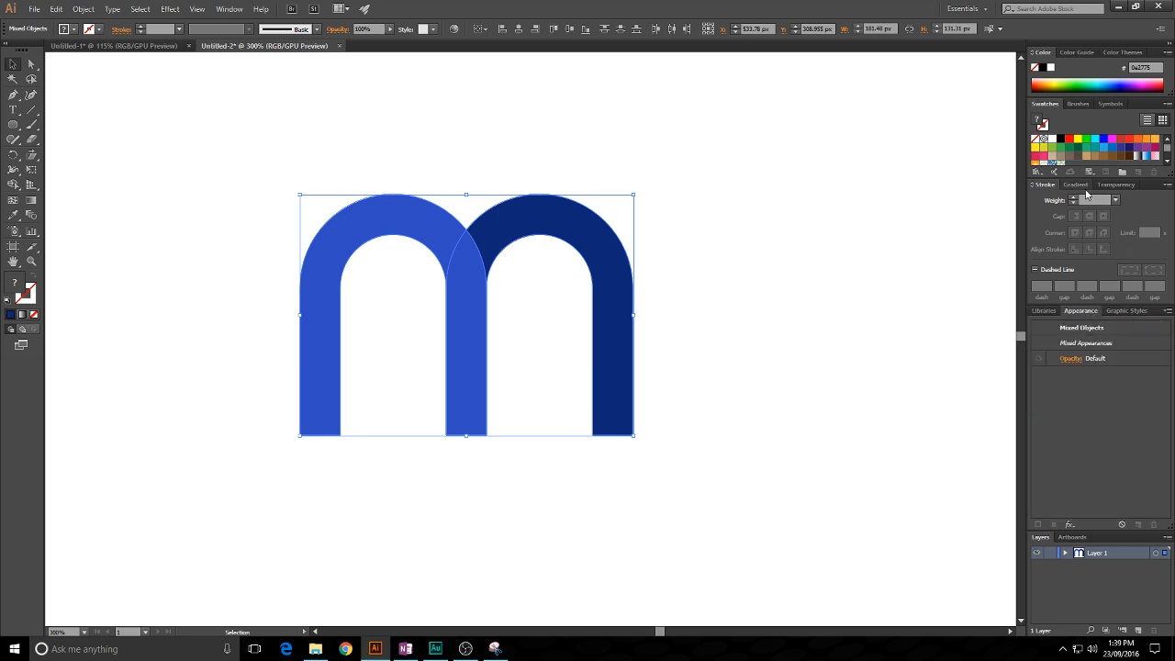
left_click(1113, 184)
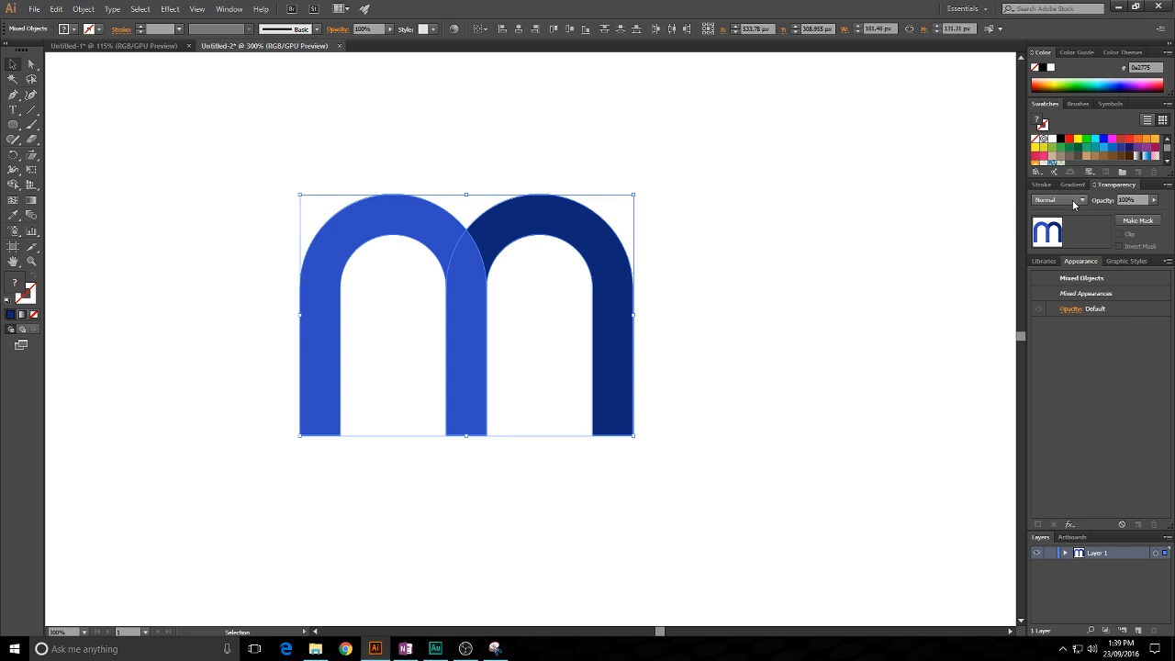
left_click(1080, 200)
left_click(1064, 242)
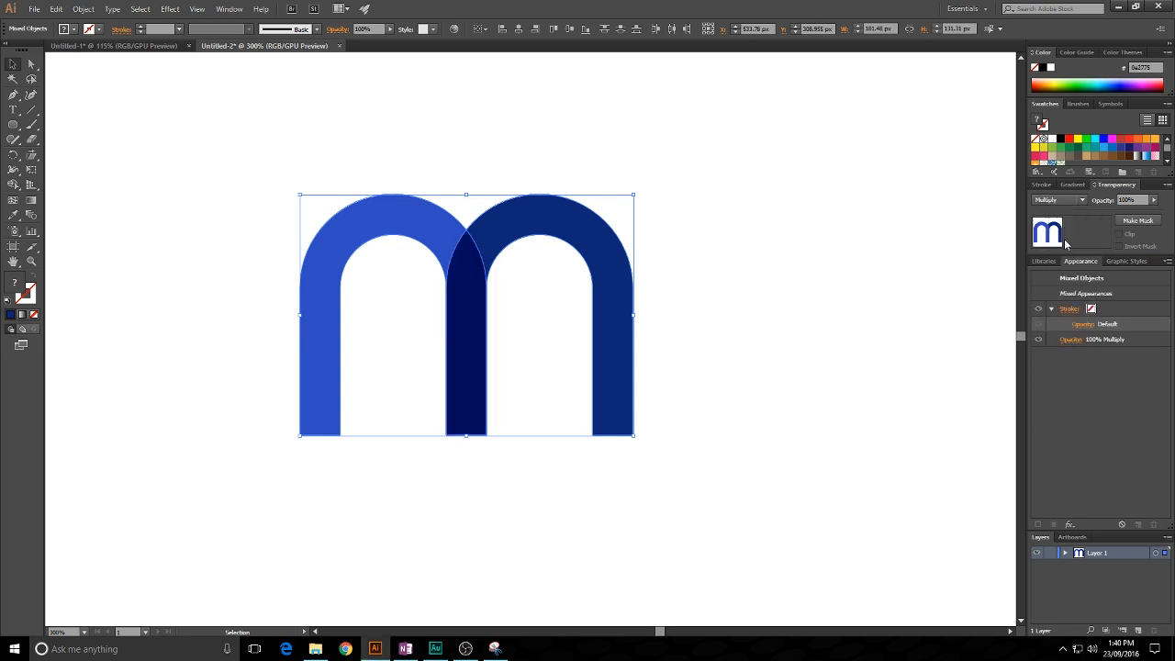
- Try further blending modes on both arches, including Color Burn and Lighten, ending with Screen
left_click(852, 223)
left_click_drag(828, 267, 481, 181)
scroll(1072, 202, "down", 1)
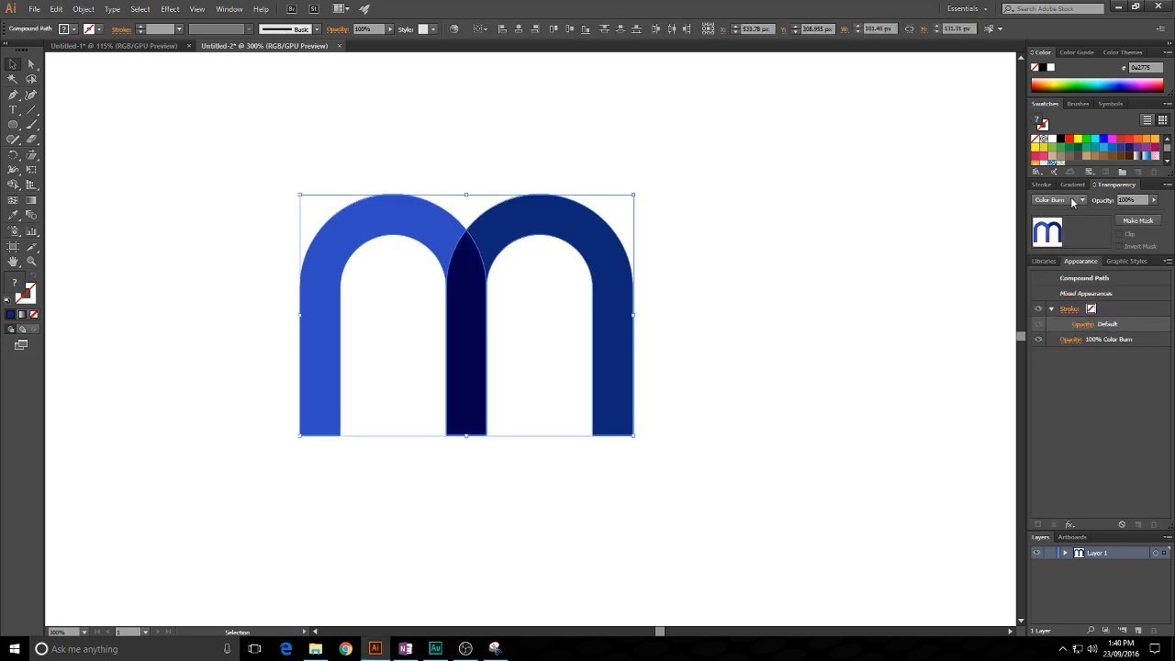
scroll(1071, 200, "down", 1)
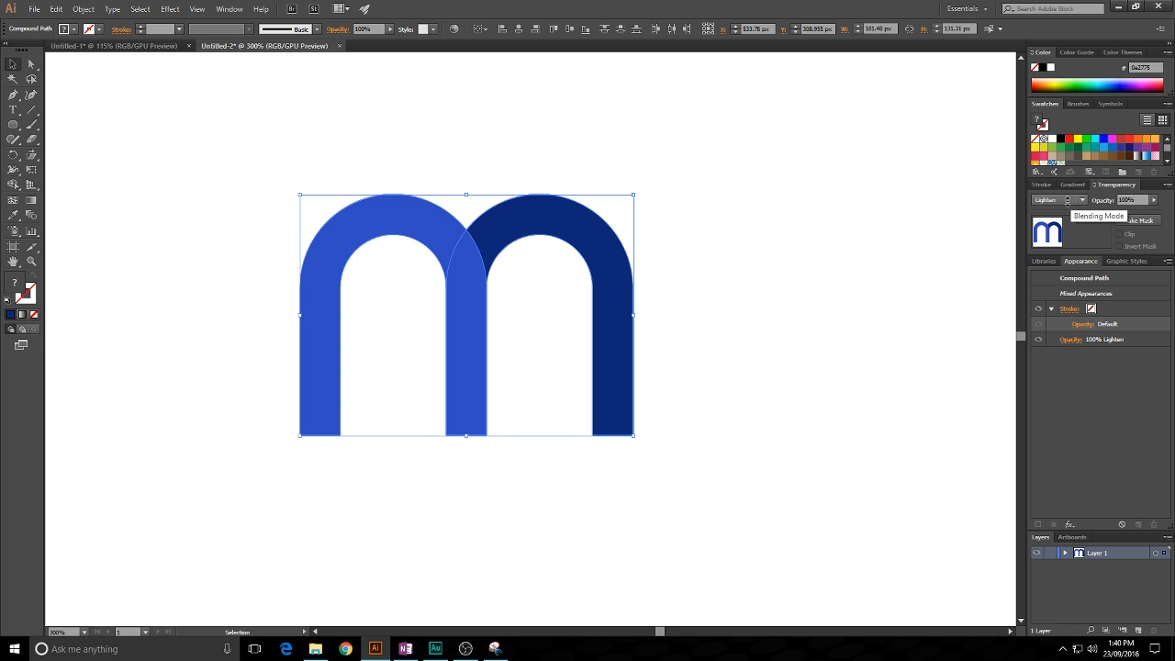
scroll(1070, 200, "down", 1)
left_click(836, 190)
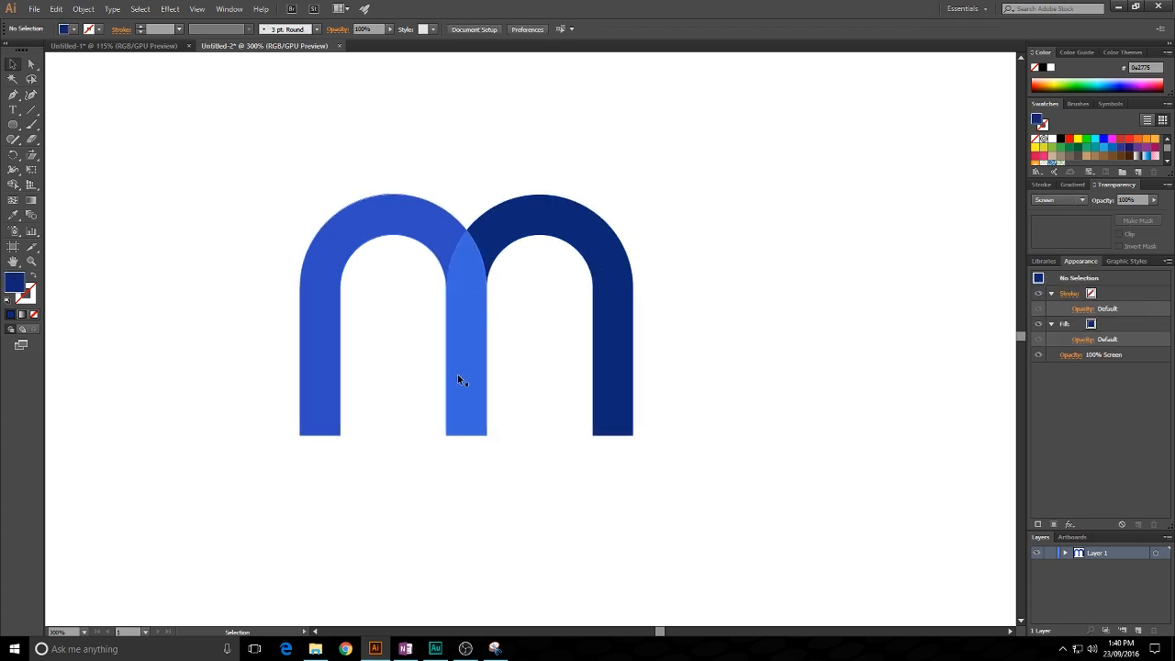
- Return the blending mode of both arches to Normal
left_click_drag(332, 145, 630, 477)
left_click(1064, 201)
left_click(1056, 214)
left_click(622, 183)
- Set the opacity of both arches to 90% and deselect them
left_click_drag(356, 185, 634, 406)
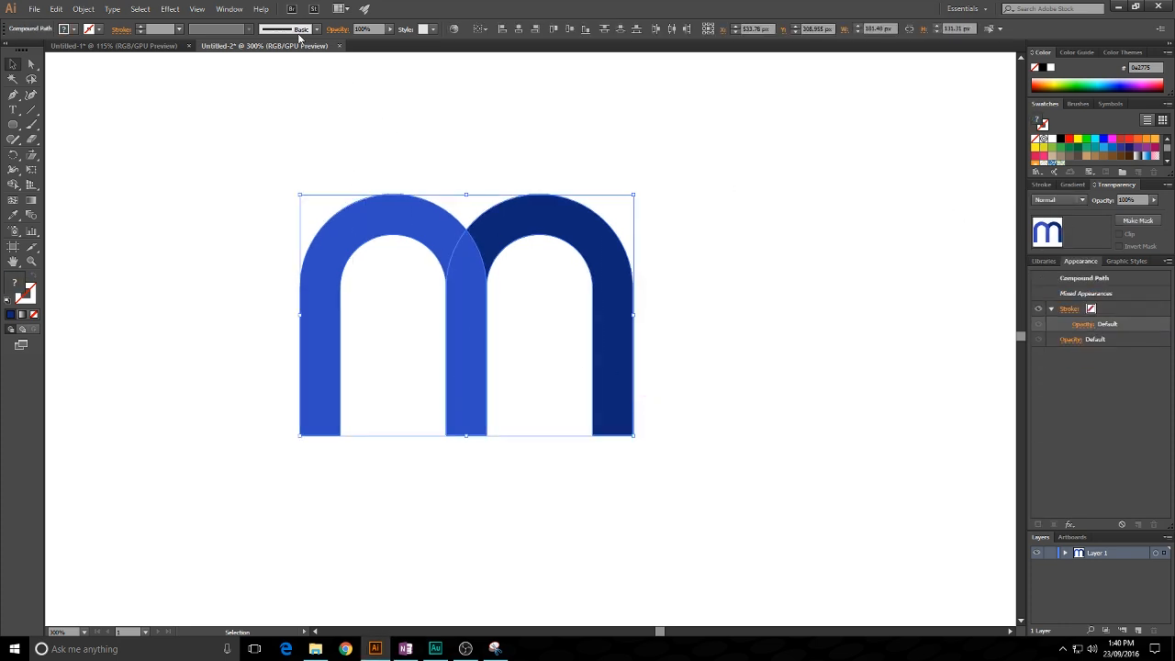
left_click(377, 28)
type("90")
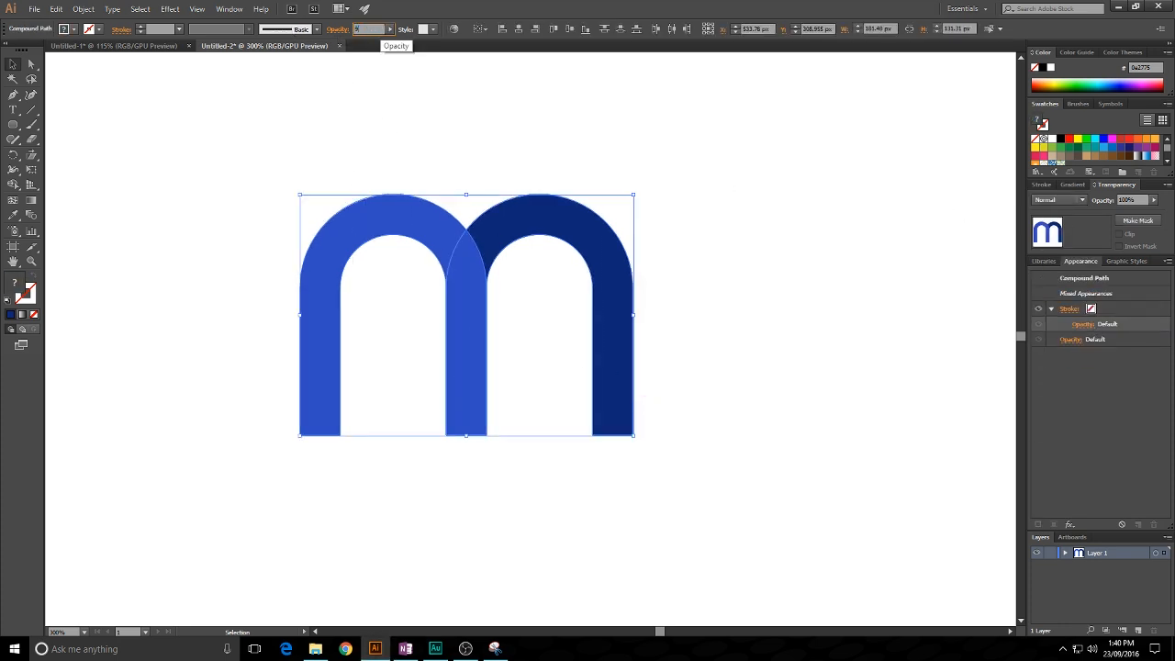
key("Return")
left_click(628, 169)
scroll(612, 137, "down", 1)
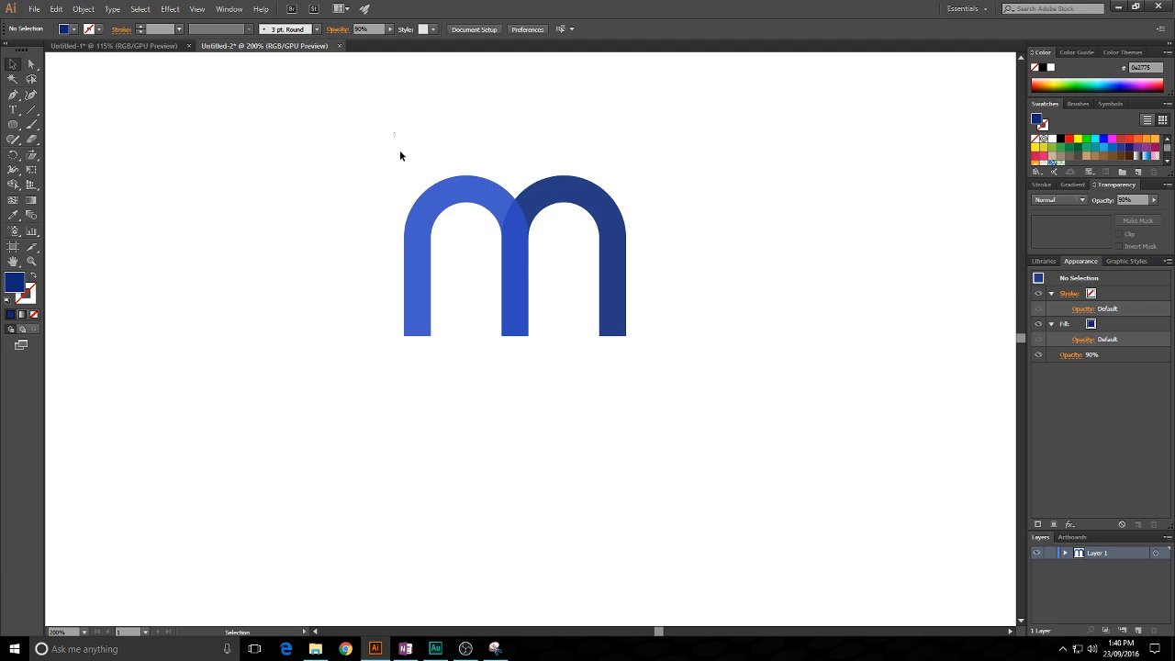
key("ctrl+a")
left_click(572, 100)
left_click_drag(662, 164, 625, 152)
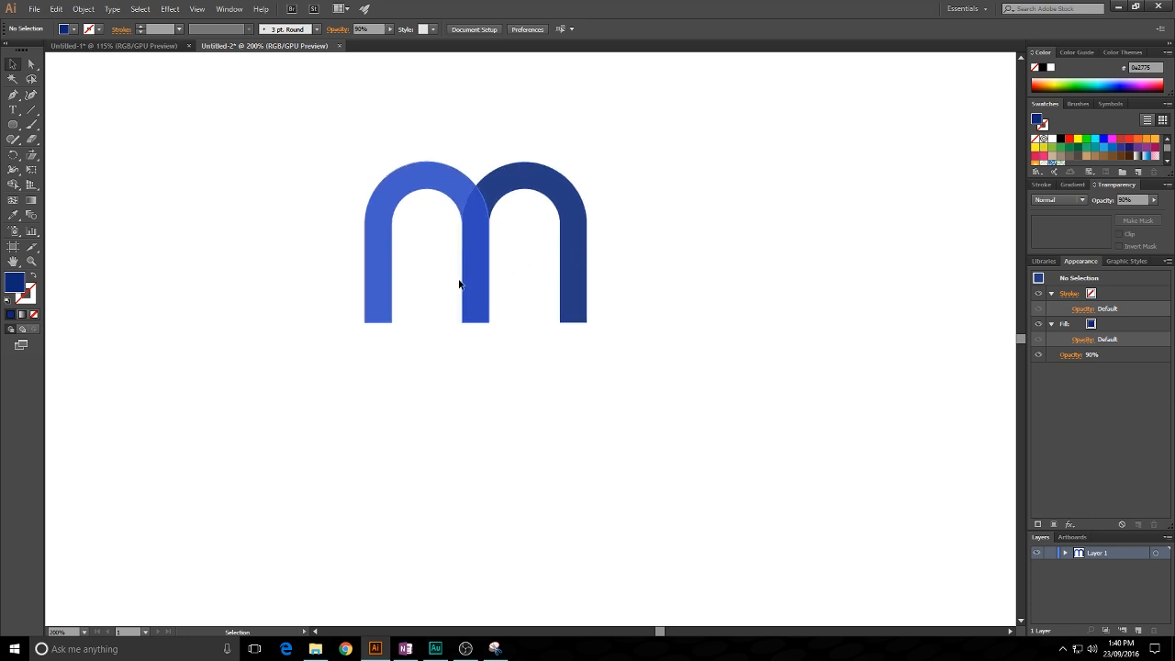
- Draw a straight line about 230 px wide and 72 px high, rising from below the left leg across all three legs of the "m"
left_click(33, 114)
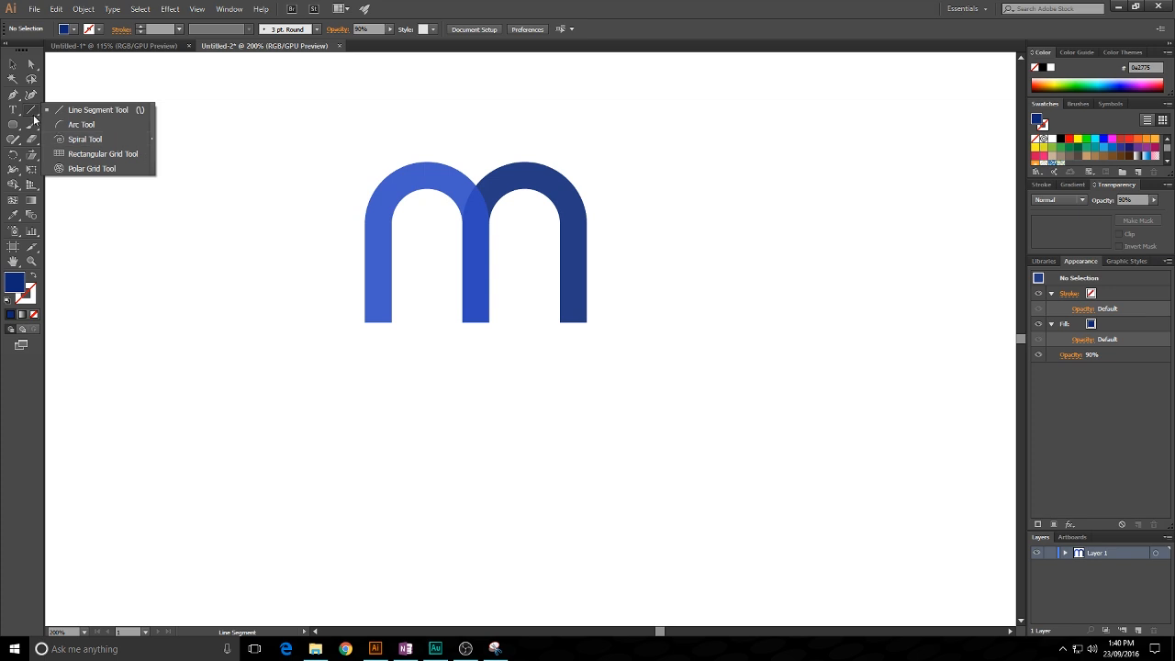
left_click_drag(325, 334, 606, 247)
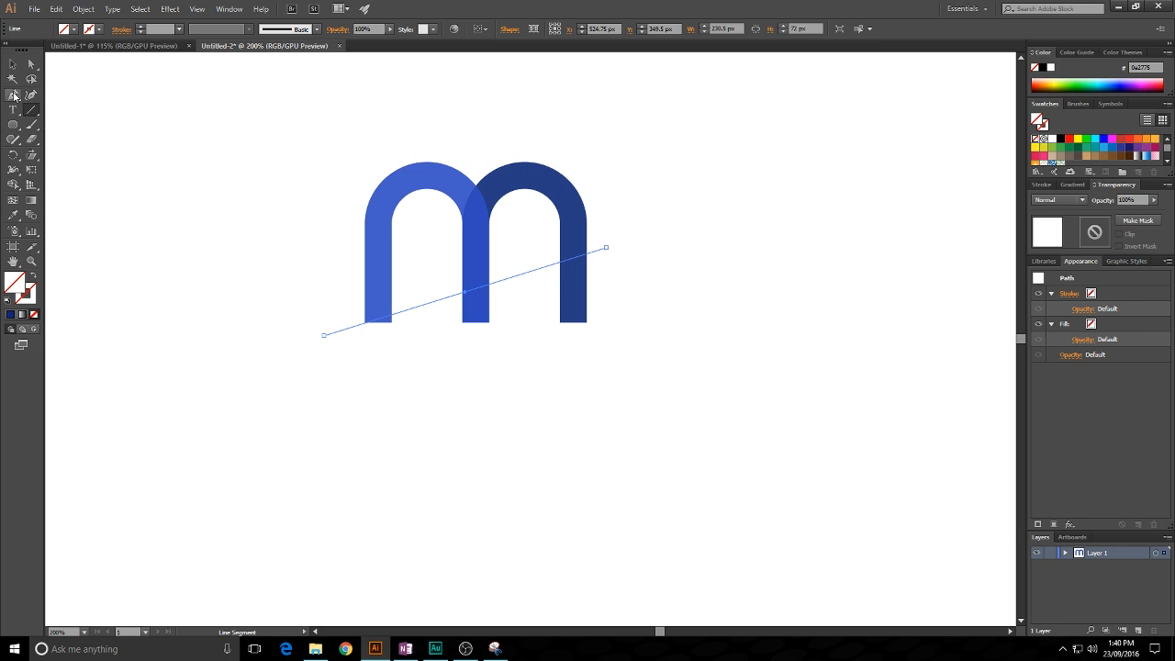
left_click(12, 63)
left_click_drag(302, 129, 667, 360)
left_click(450, 355)
- Adjust the lower end point of the slanted line so that it passes through the left leg's bottom-left corner
scroll(369, 324, "up", 4)
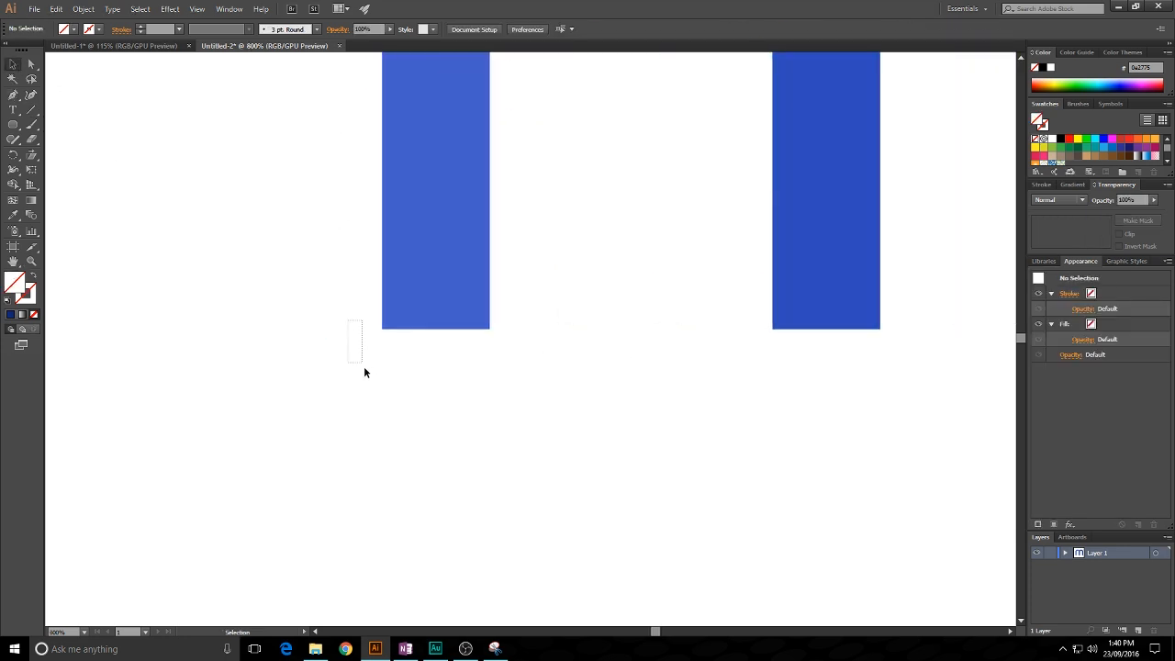
left_click(369, 334)
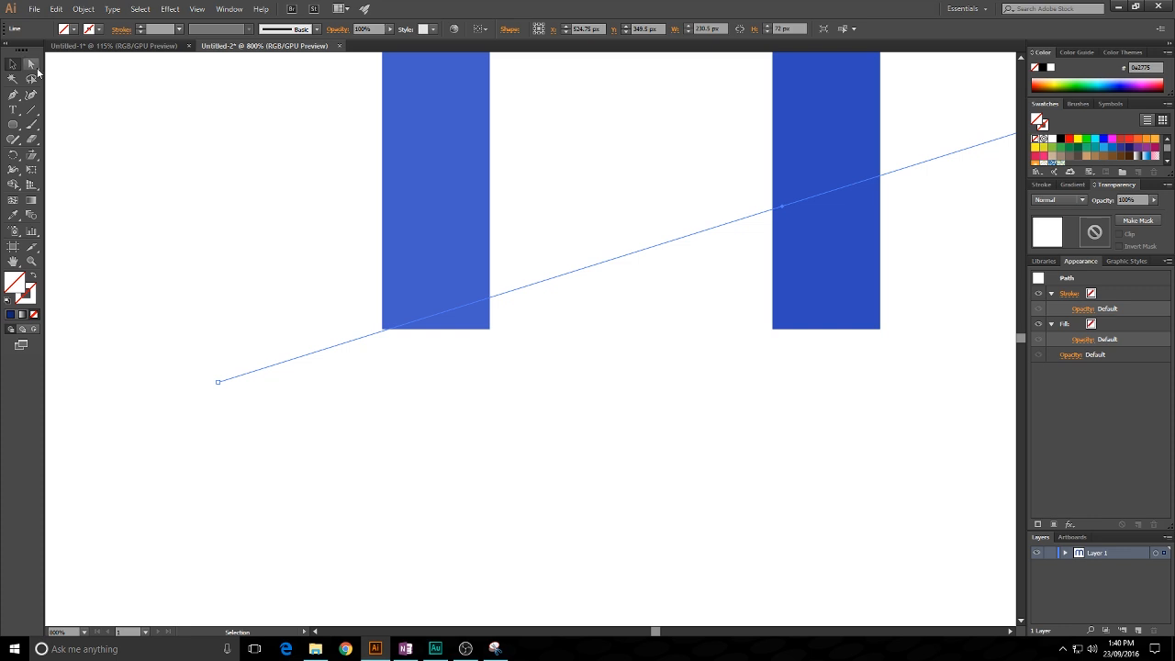
scroll(382, 327, "up", 6)
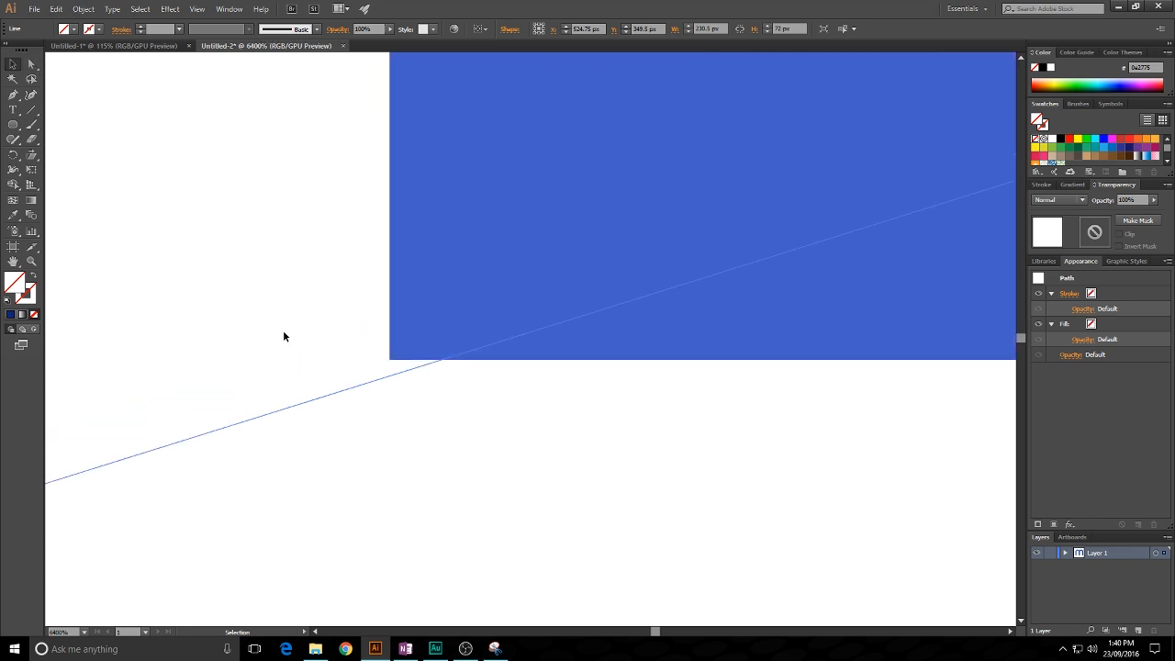
scroll(284, 334, "down", 3)
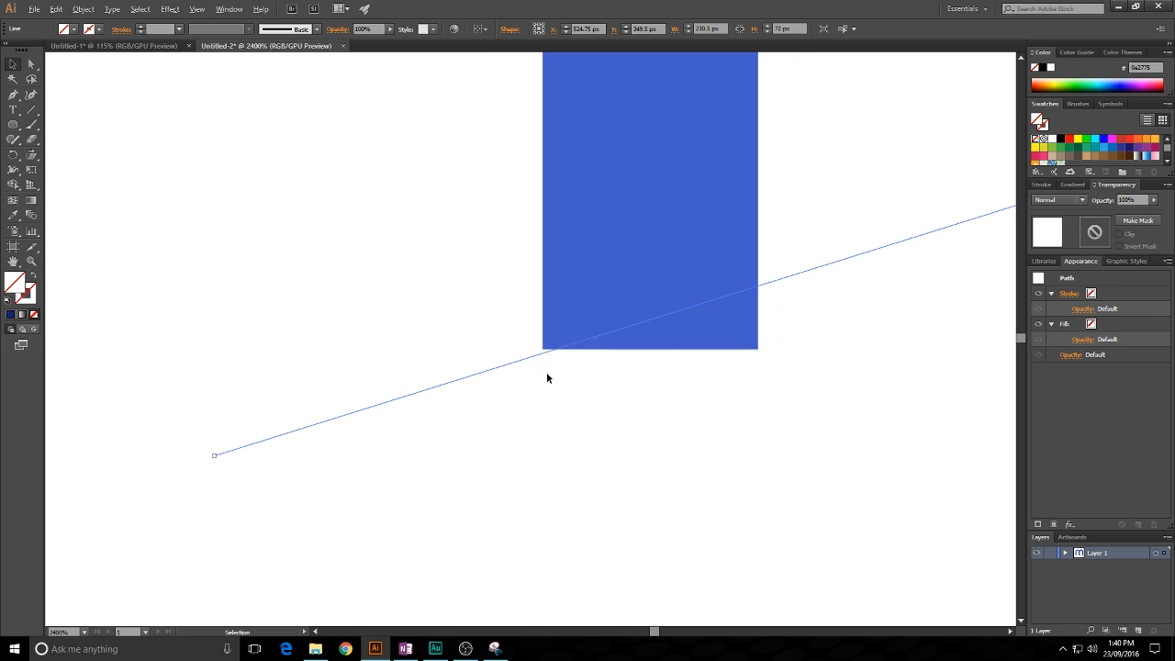
left_click_drag(480, 453, 510, 419)
left_click(31, 64)
left_click_drag(245, 419, 238, 420)
scroll(726, 391, "down", 4)
scroll(813, 428, "down", 1)
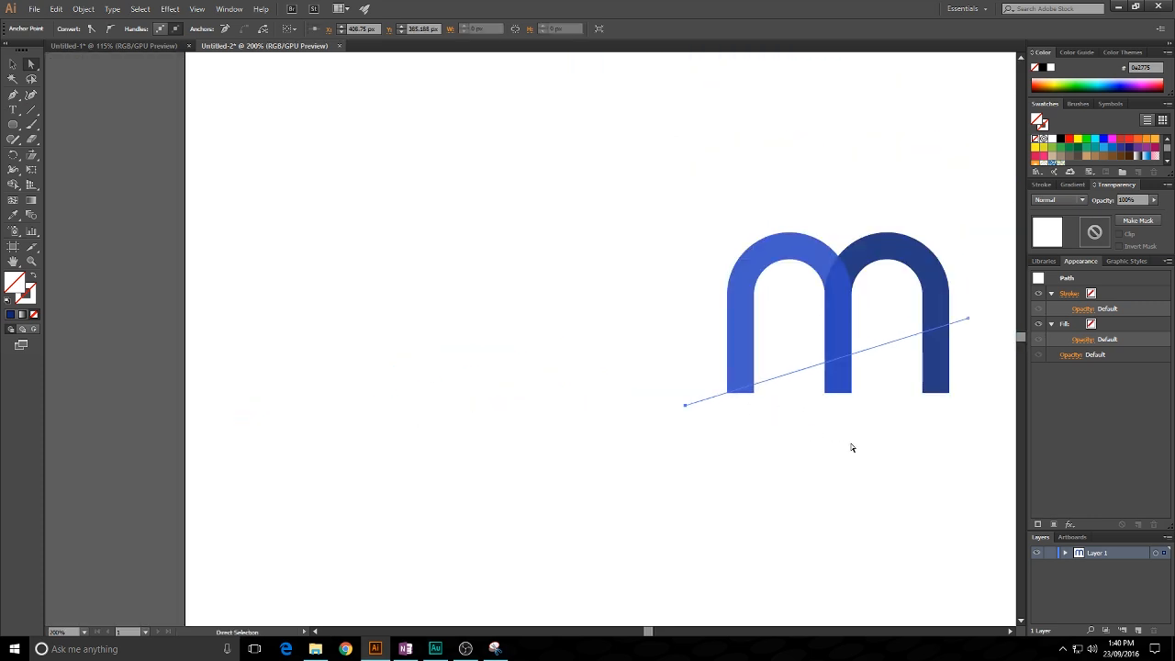
left_click_drag(850, 445, 619, 423)
scroll(681, 403, "up", 2)
left_click_drag(683, 402, 625, 429)
- Use the Shape Builder on the arches and the line to remove the left and middle leg parts below the line
left_click(13, 63)
left_click_drag(165, 144, 726, 398)
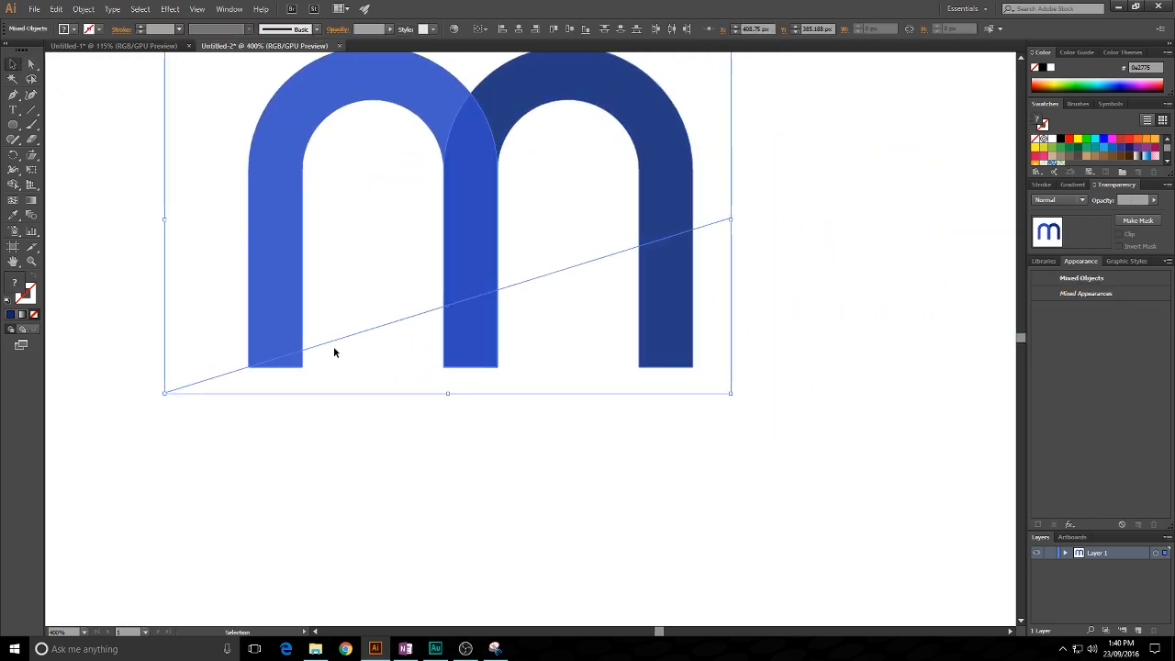
left_click(13, 185)
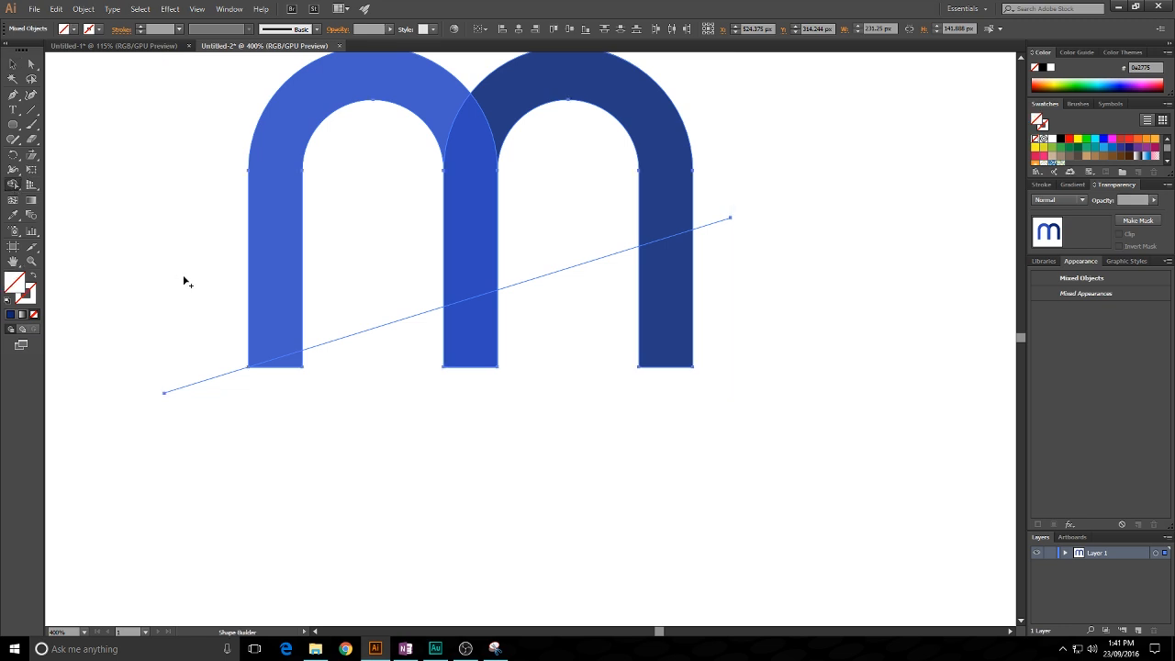
scroll(160, 272, "down", 1)
left_click_drag(174, 193, 238, 241)
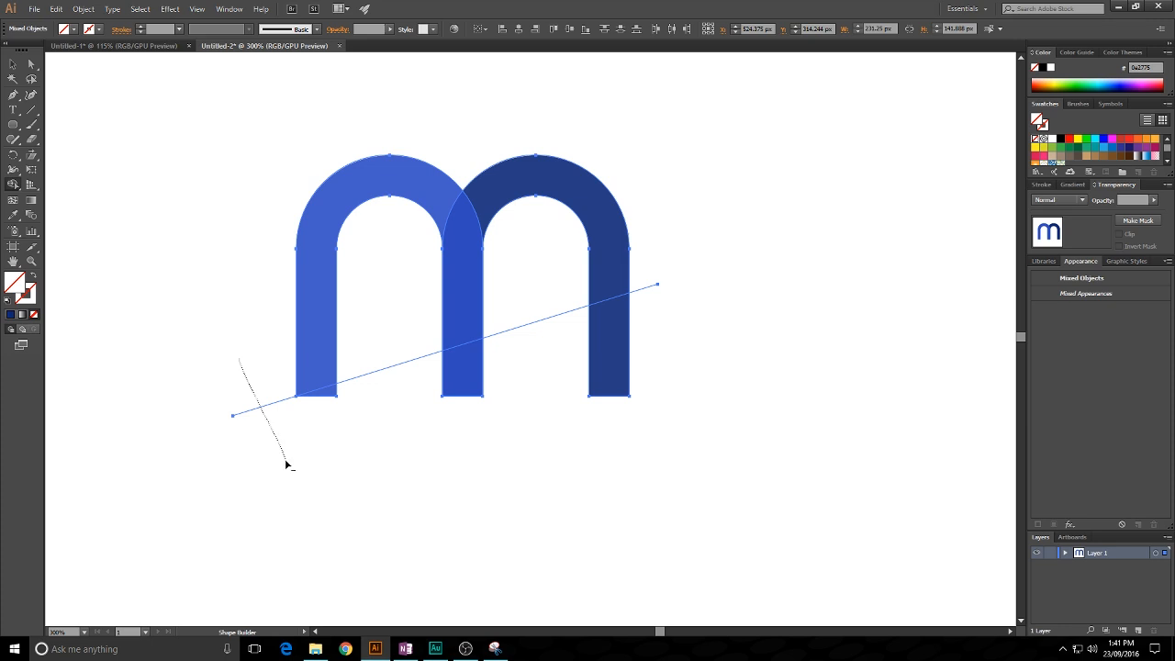
left_click(329, 394, "alt")
mouse_move(376, 367)
left_mouse_down()
mouse_move(314, 413)
mouse_move(508, 353)
left_mouse_up()
left_click(522, 288, "alt")
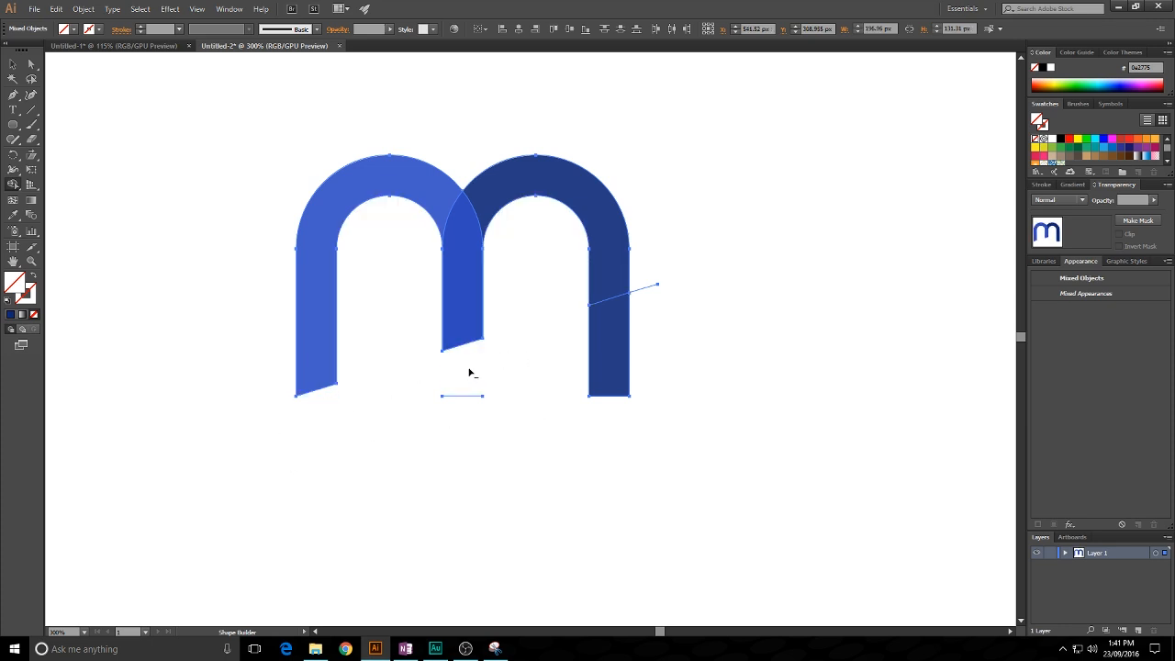
- Remove the leftover edge under the middle leg, the right leg's part below the slanted line and the line's remaining end
left_click_drag(457, 422, 459, 423)
left_click_drag(548, 355, 696, 349)
left_click_drag(638, 254, 643, 321)
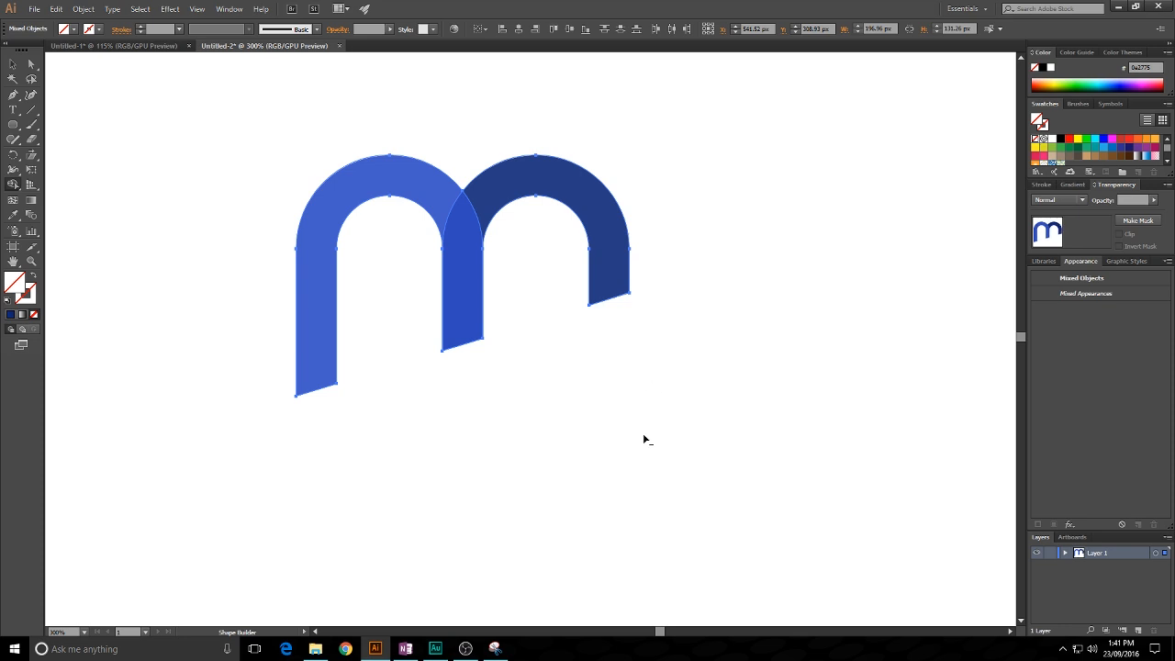
left_click(14, 65)
left_click(651, 187)
- Lengthen all three legs slightly and equally by moving the anchor points of their slanted ends straight down
scroll(667, 195, "down", 1)
left_click_drag(687, 207, 643, 206)
left_click_drag(738, 278, 726, 277)
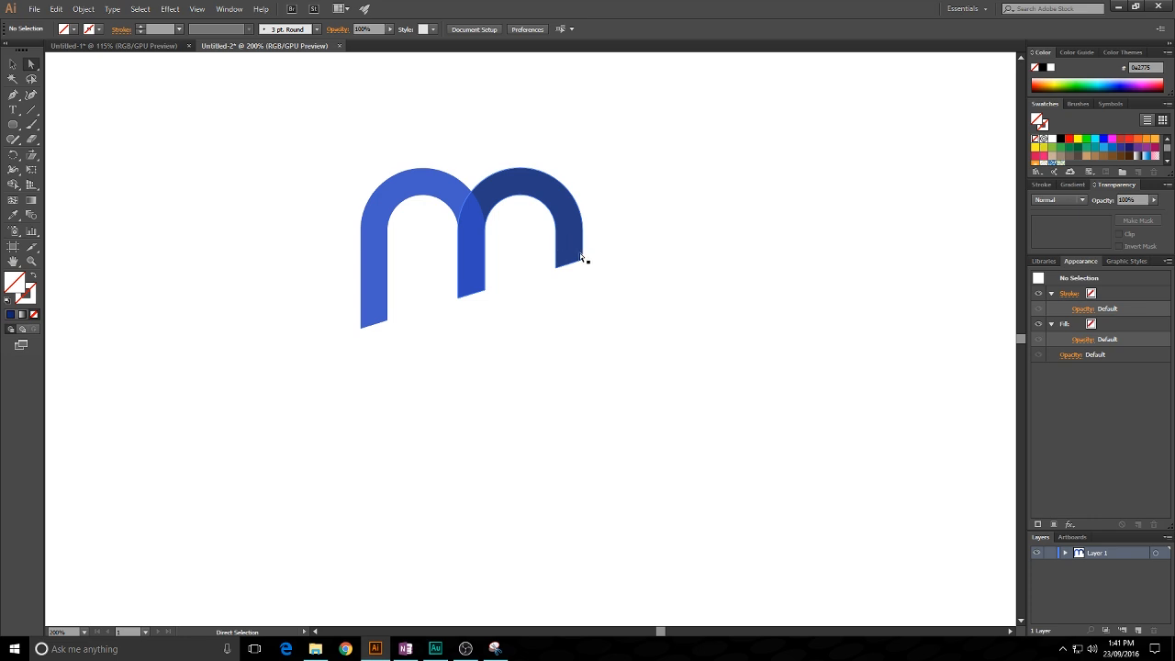
left_click_drag(322, 300, 426, 360)
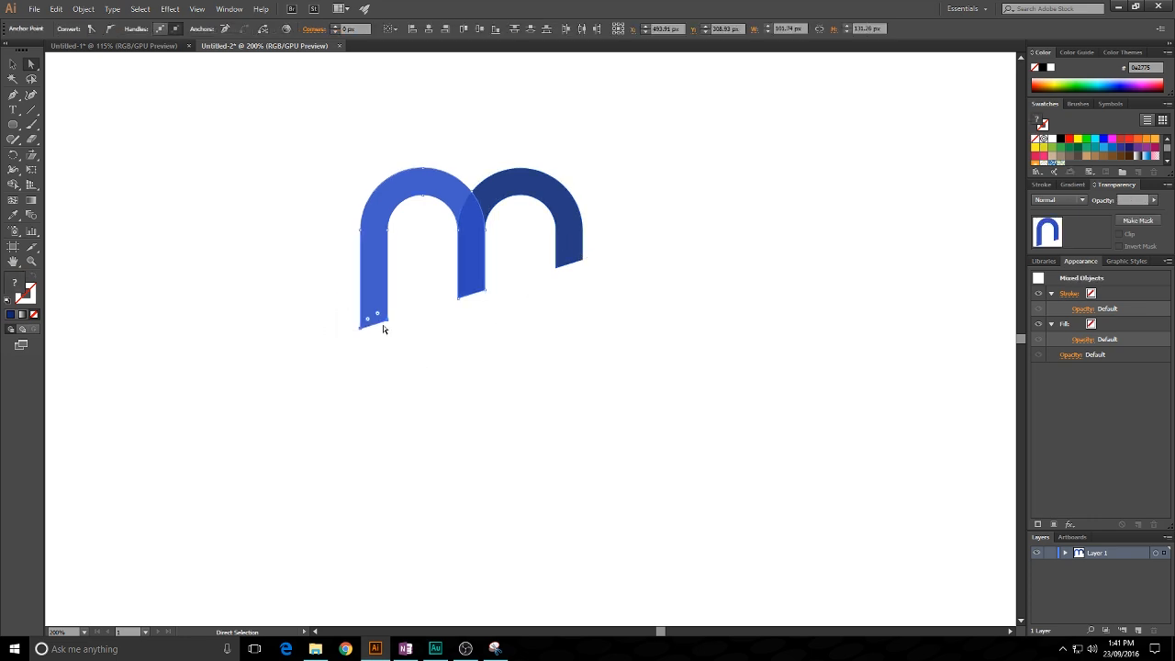
left_click_drag(449, 275, 513, 311)
left_click_drag(582, 261, 583, 281)
left_click(721, 276)
left_click_drag(691, 250, 647, 267)
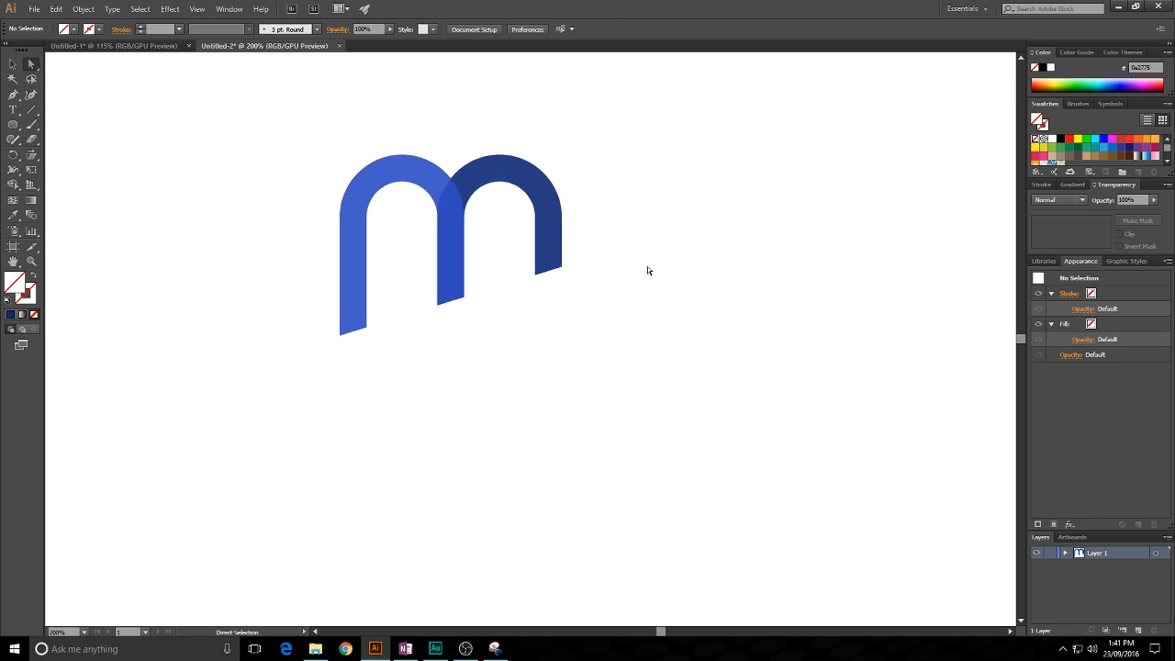
- Start a text object below the "m" and set its font to Ingra Bold
left_click(13, 110)
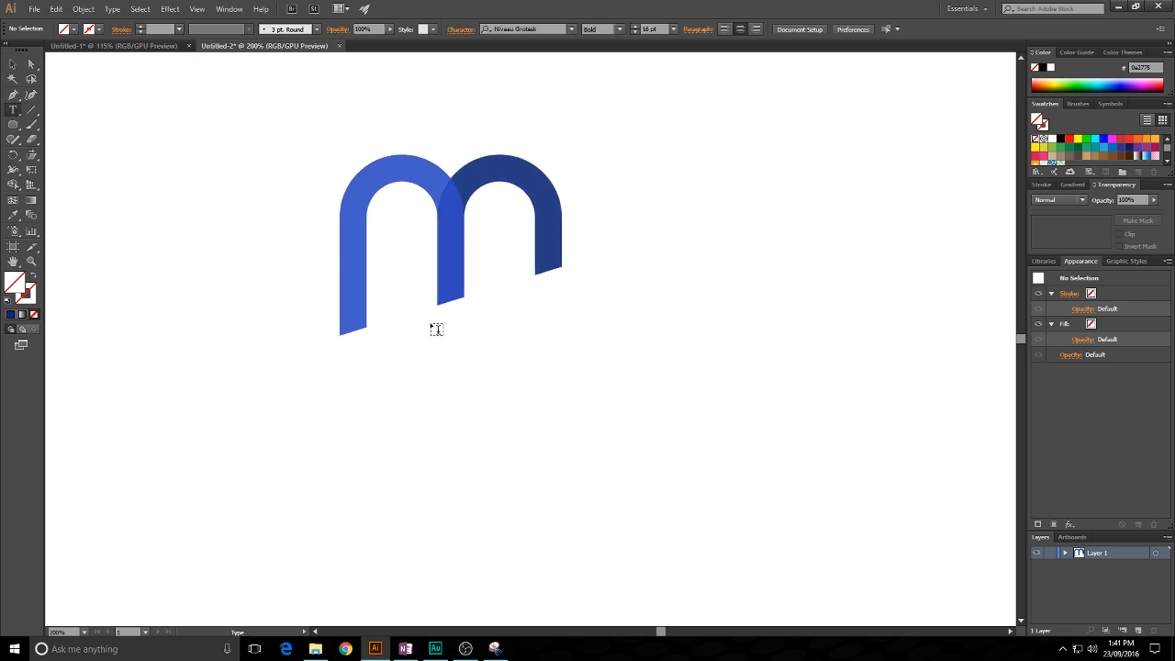
left_click(450, 367)
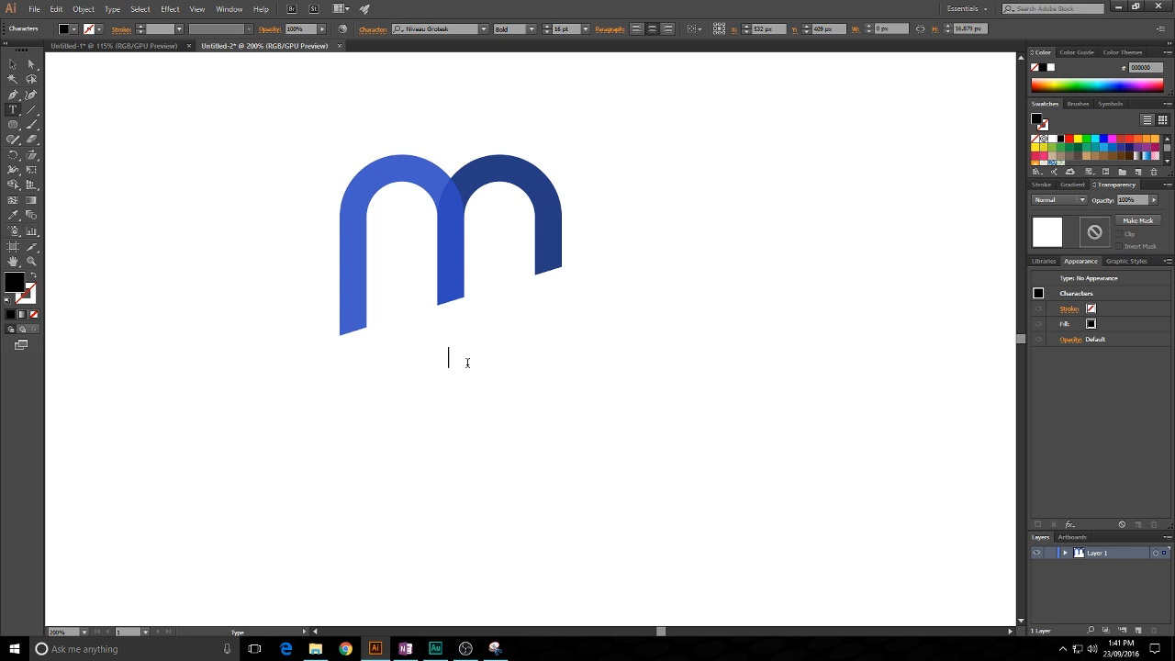
left_click(482, 30)
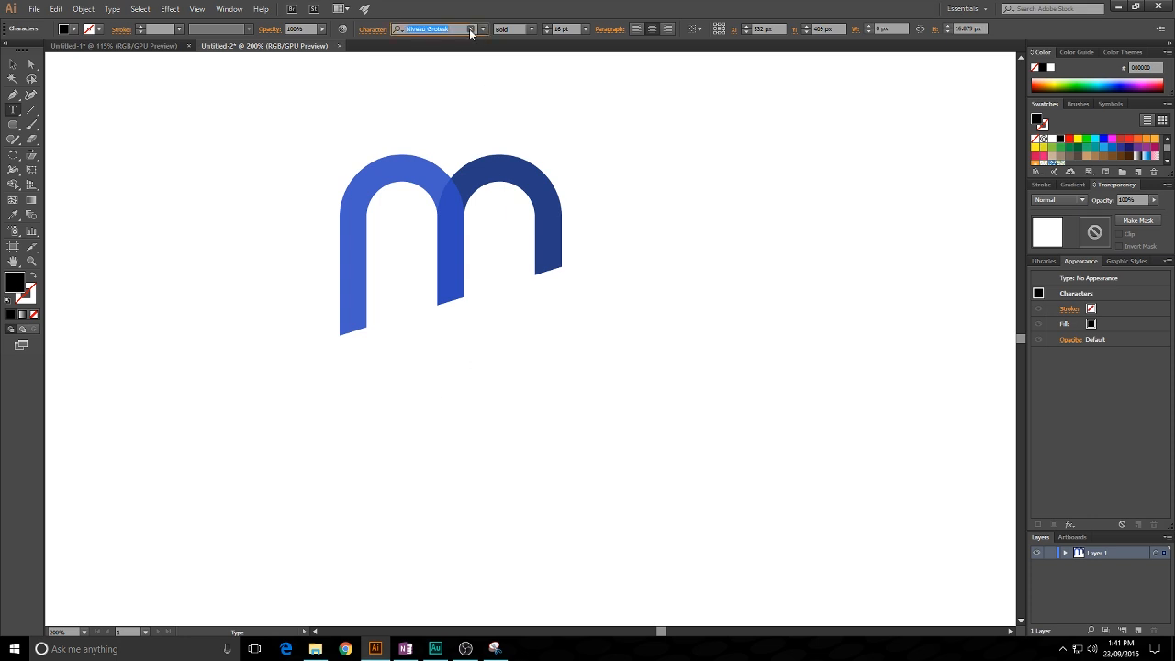
type("in")
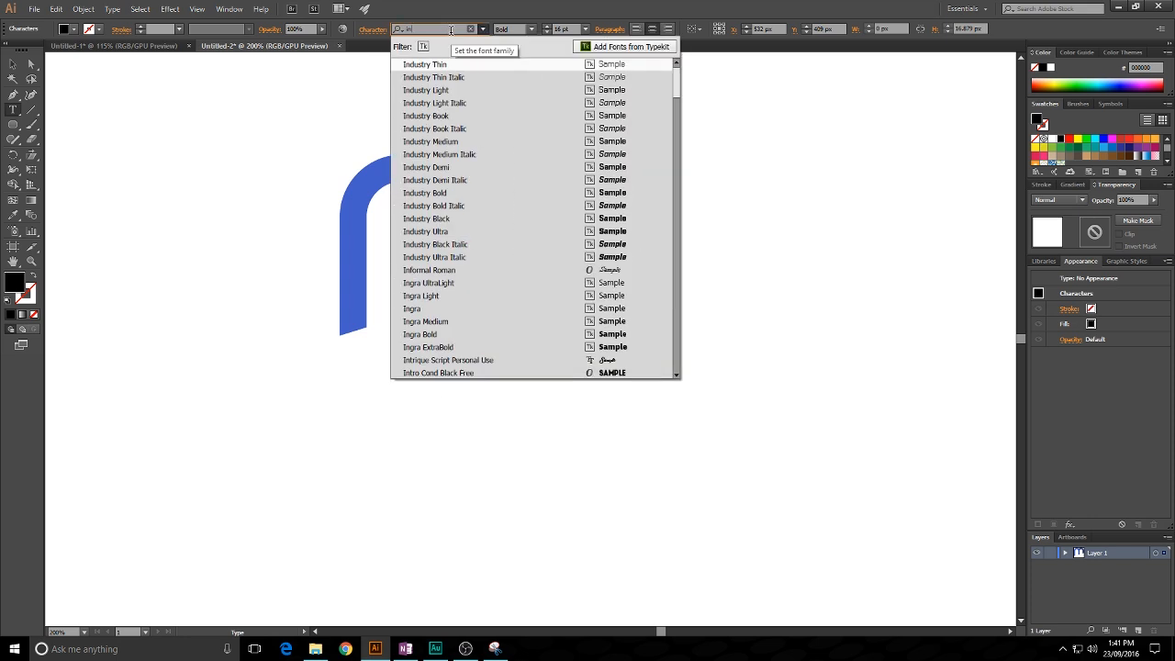
type("gr")
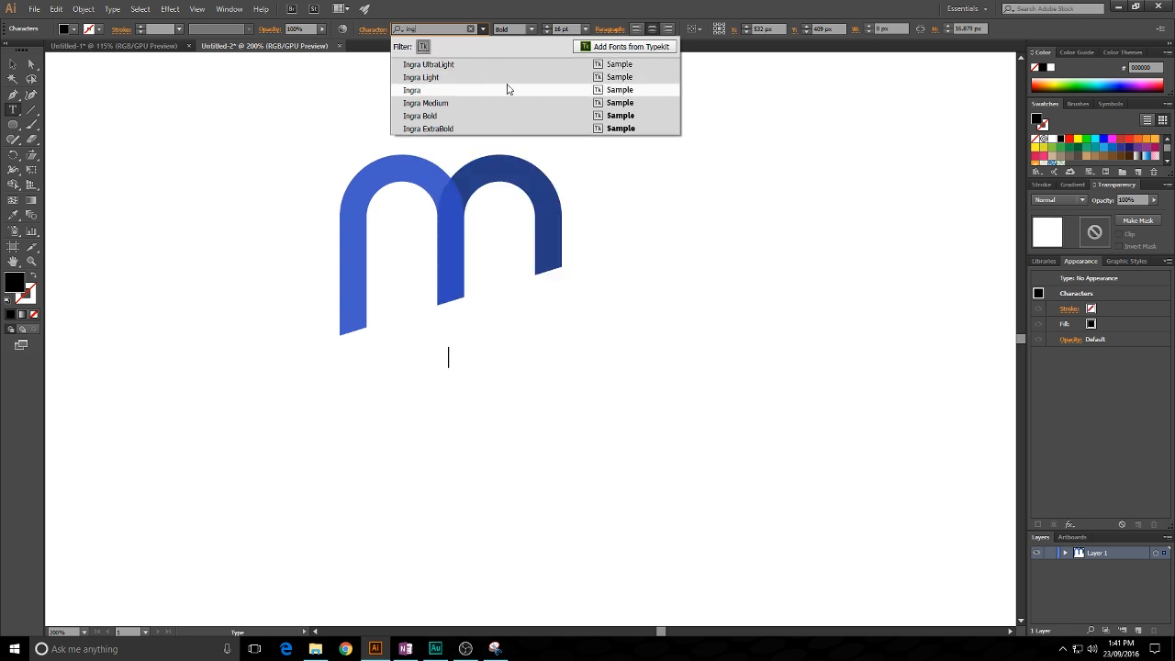
left_click(468, 117)
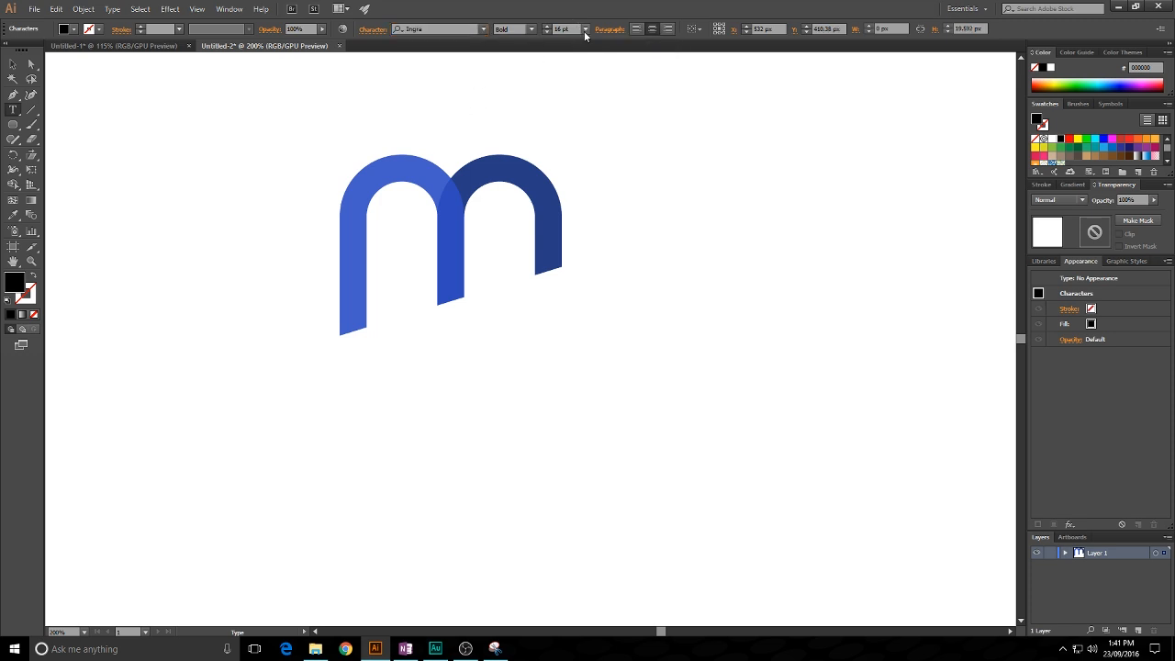
- Enter the company name "MONACO" as the text
type("MONACO")
- Enlarge the "MONACO" text to 41 pt and move it down so it sits clear below the "m"
key("ctrl+a")
scroll(573, 26, "up", 20)
scroll(573, 27, "up", 5)
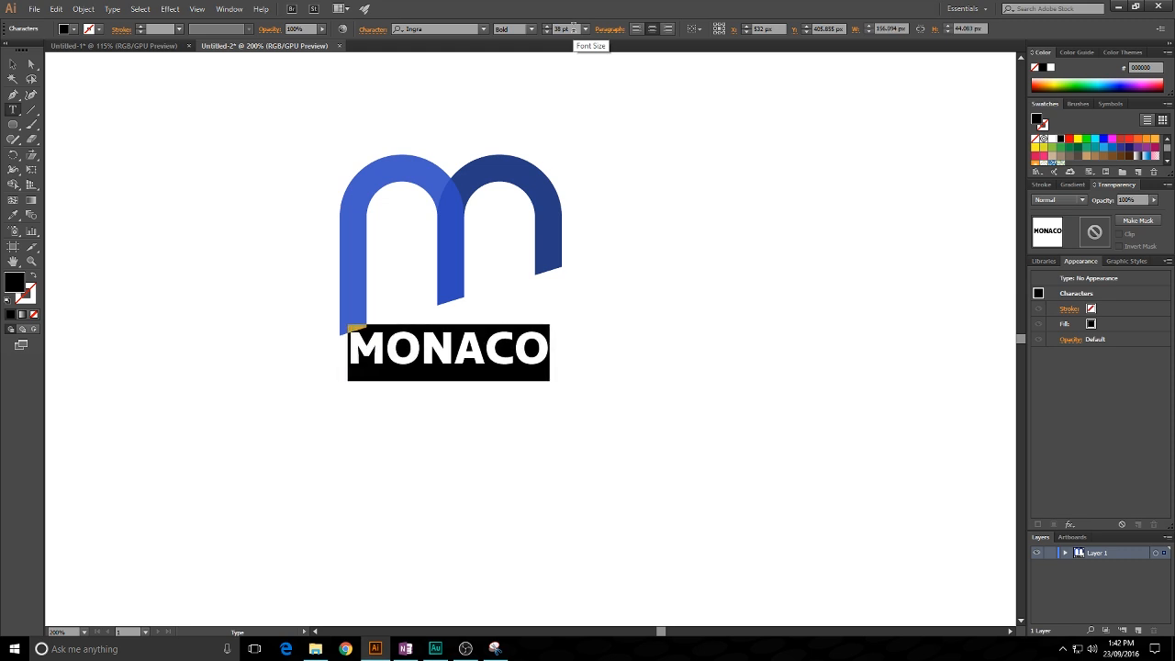
left_click(12, 66)
left_click_drag(483, 335, 500, 393)
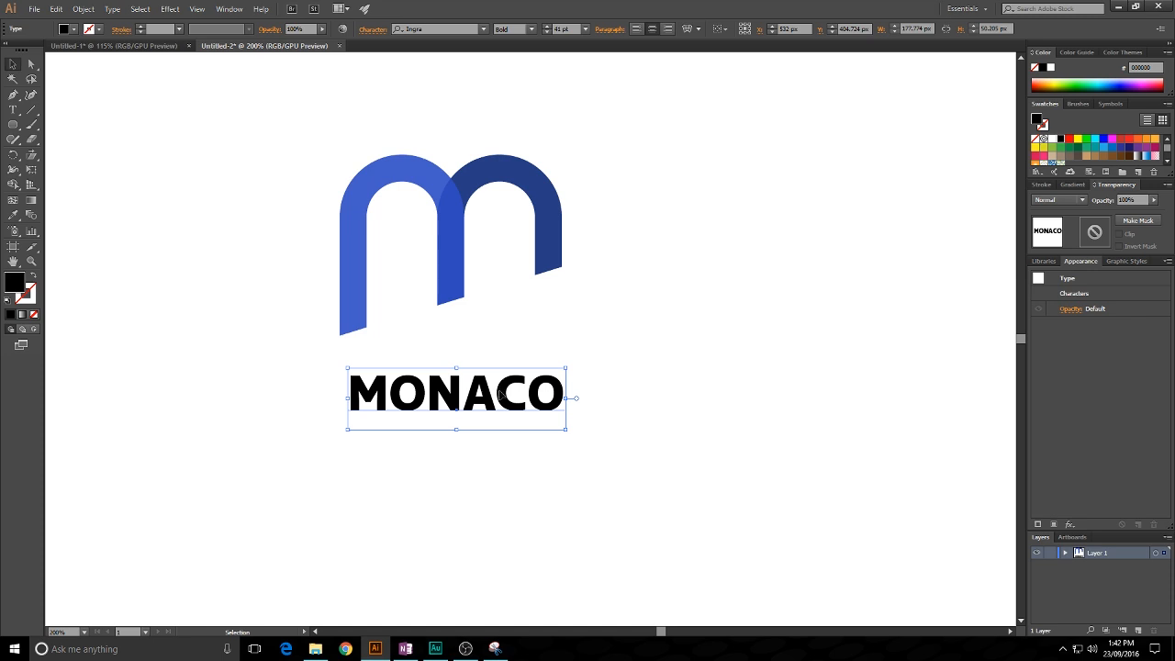
- Widen the letter spacing of the whole "MONACO" text until the word extends past both sides of the "m"
double_click(500, 393)
double_click(534, 390)
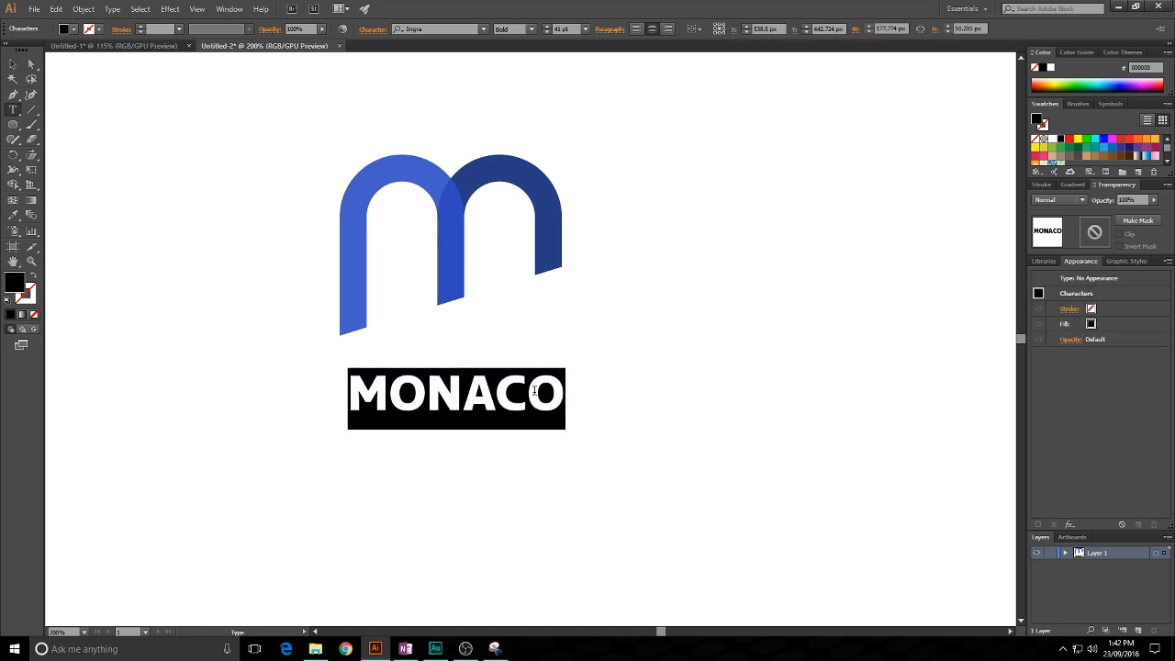
key("alt+Right")
key("alt+Right")
key("alt+Right")
key("alt+Right")
key("alt+Right")
key("alt+Right")
key("alt+Right")
key("alt+Right")
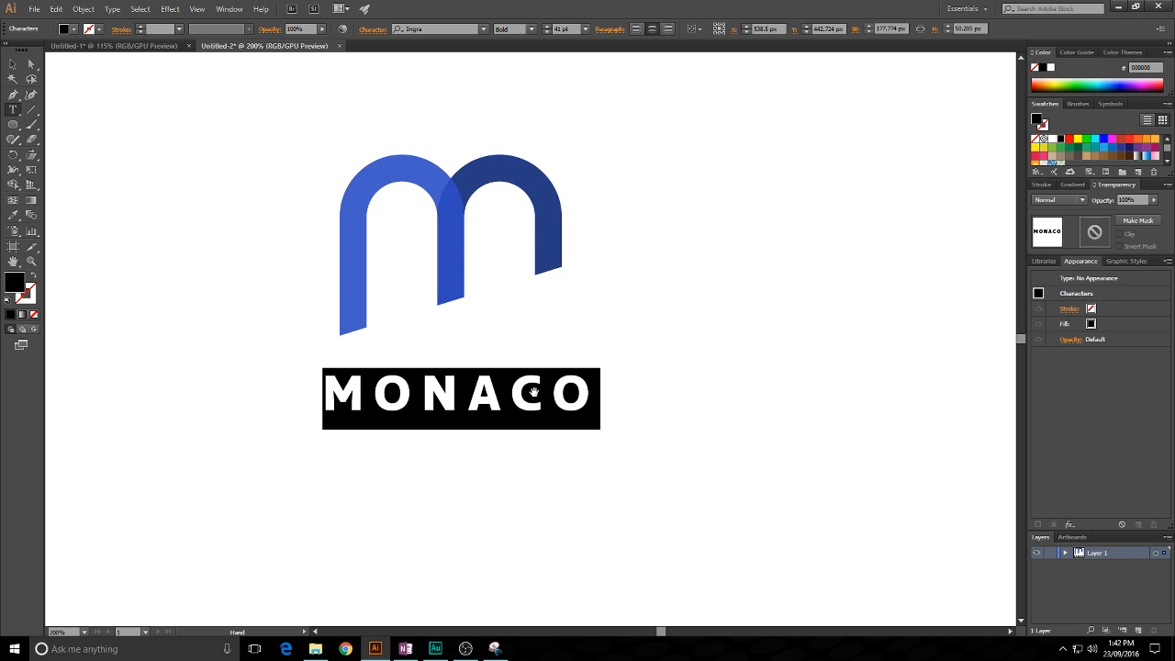
key("alt+Right")
key("alt+Right")
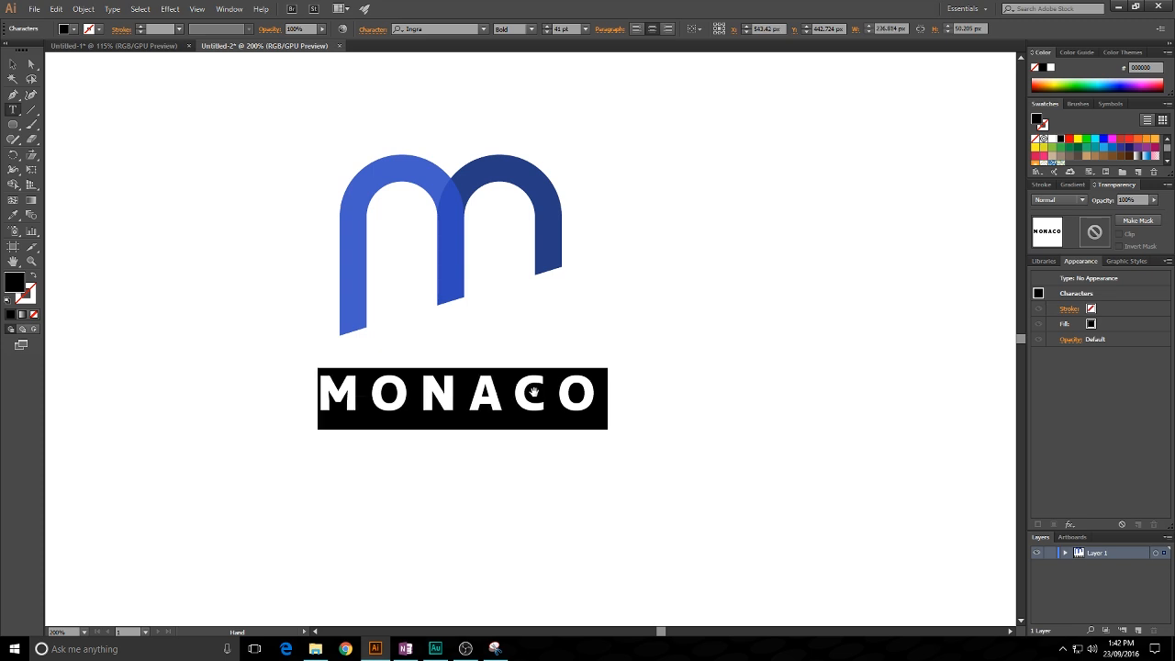
key("alt+Right")
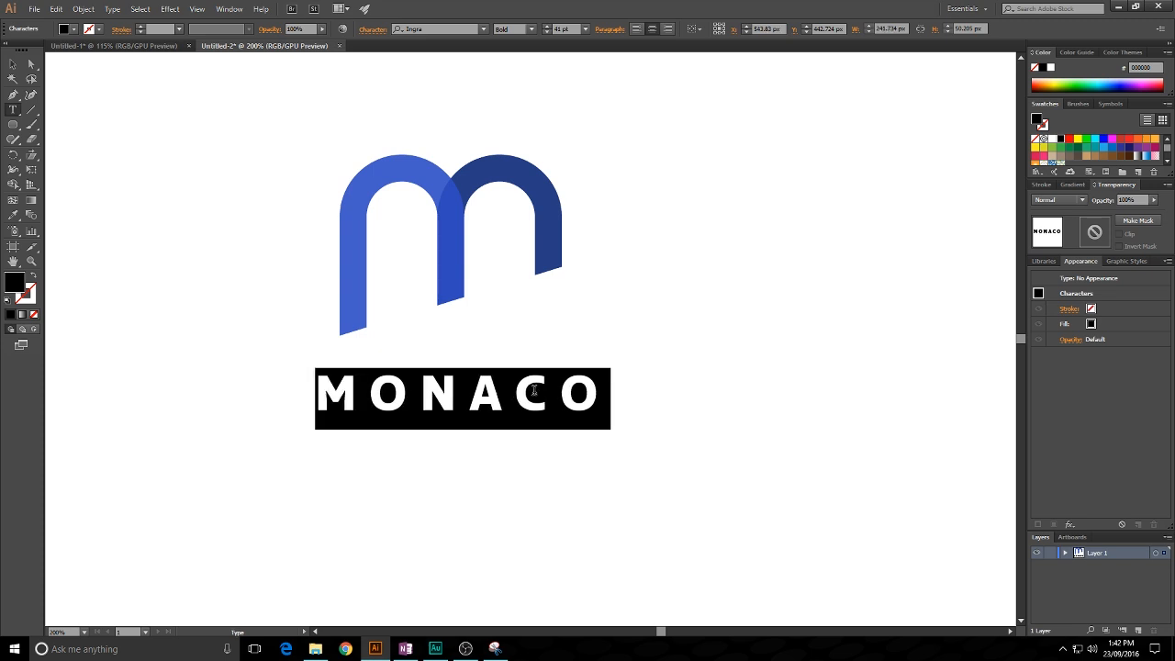
- Nudge the "MONACO" text slightly down and left so it sits centred beneath the "m"
key("Escape")
key("Down")
key("Down")
key("Left")
key("Left")
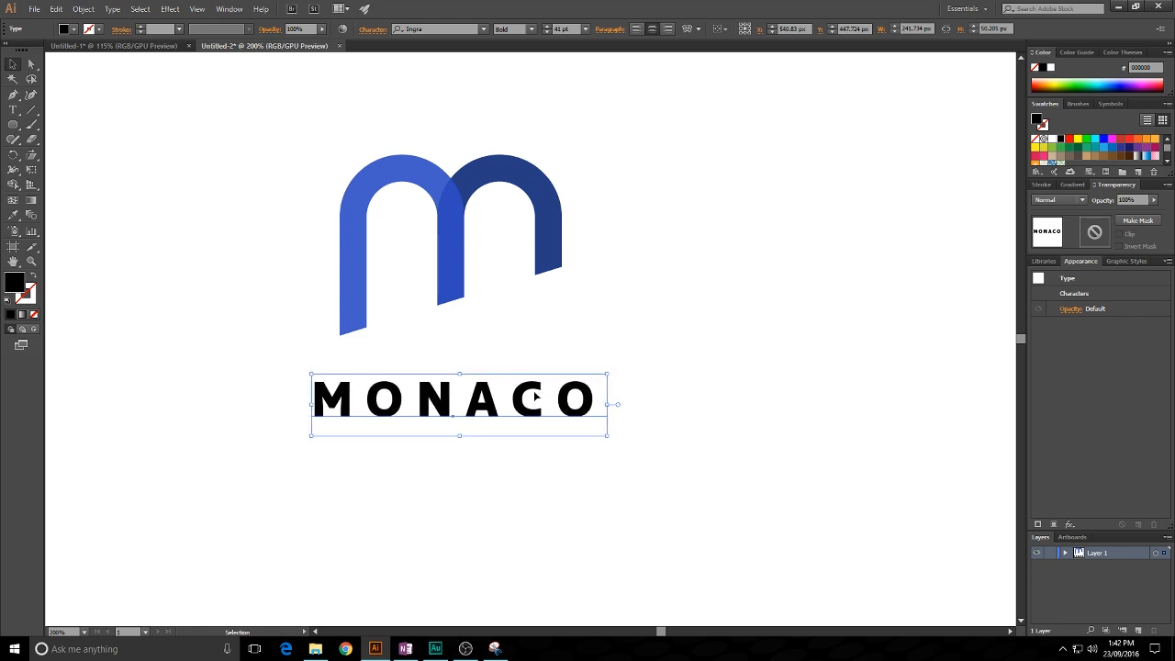
left_click_drag(606, 406, 602, 406)
key("ctrl+z")
- Color the "MONACO" text with the dark blue sampled from the right arch of the "m"
left_click(609, 321)
left_click(569, 386)
left_click(638, 338)
left_click_drag(642, 336, 661, 351)
left_click(595, 414)
left_click(13, 214)
left_click(567, 213)
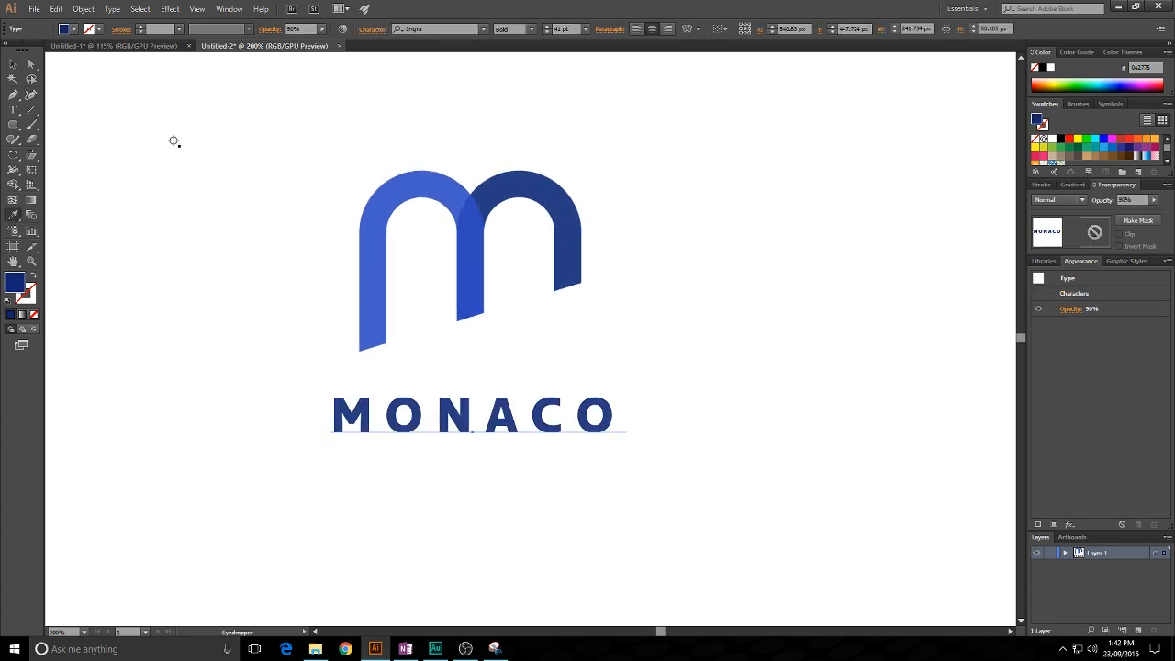
- Set the opacity of the "MONACO" text object to 100%
left_click(13, 63)
double_click(558, 422)
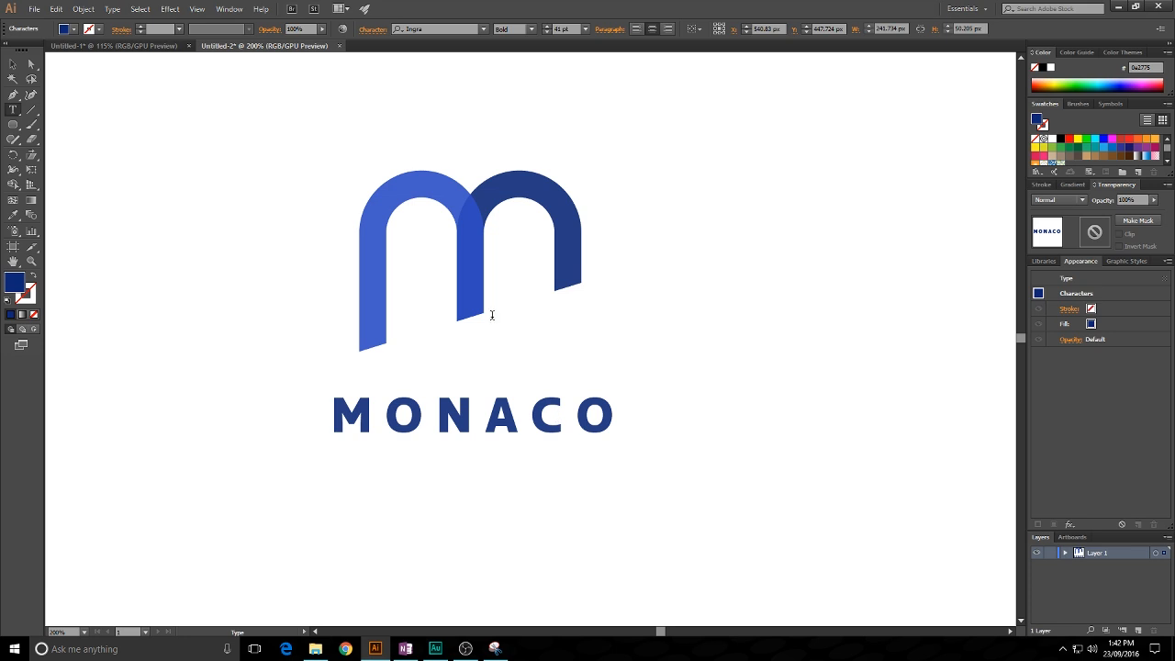
key("ctrl+a")
left_click(308, 25)
type("90")
left_click(13, 63)
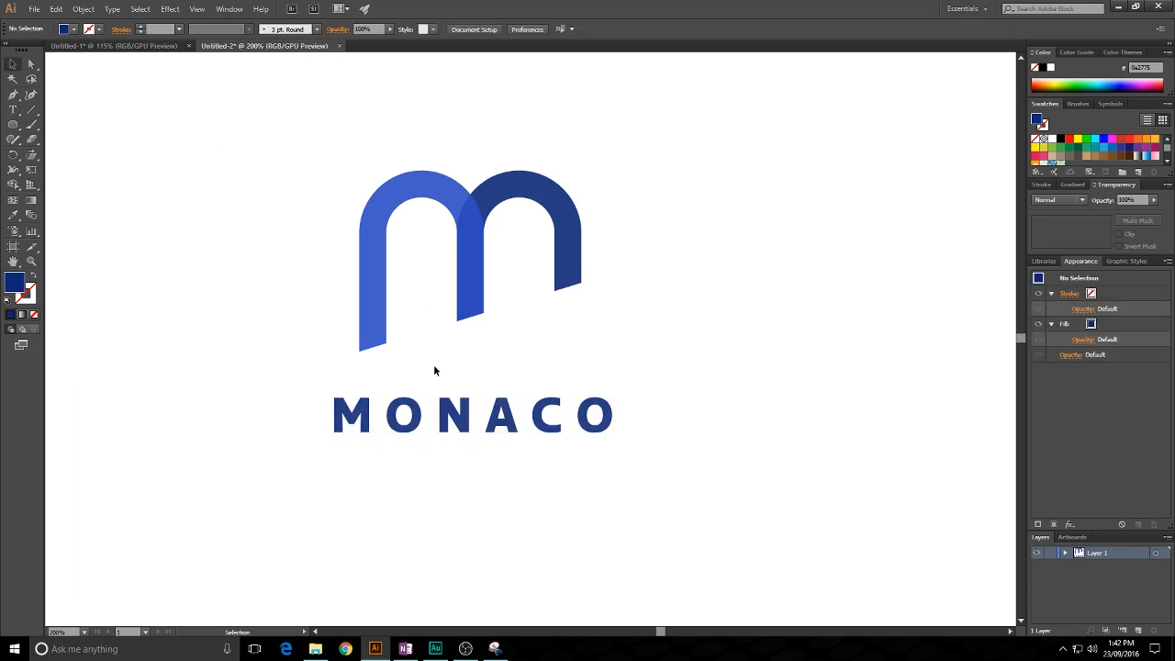
left_click(284, 30)
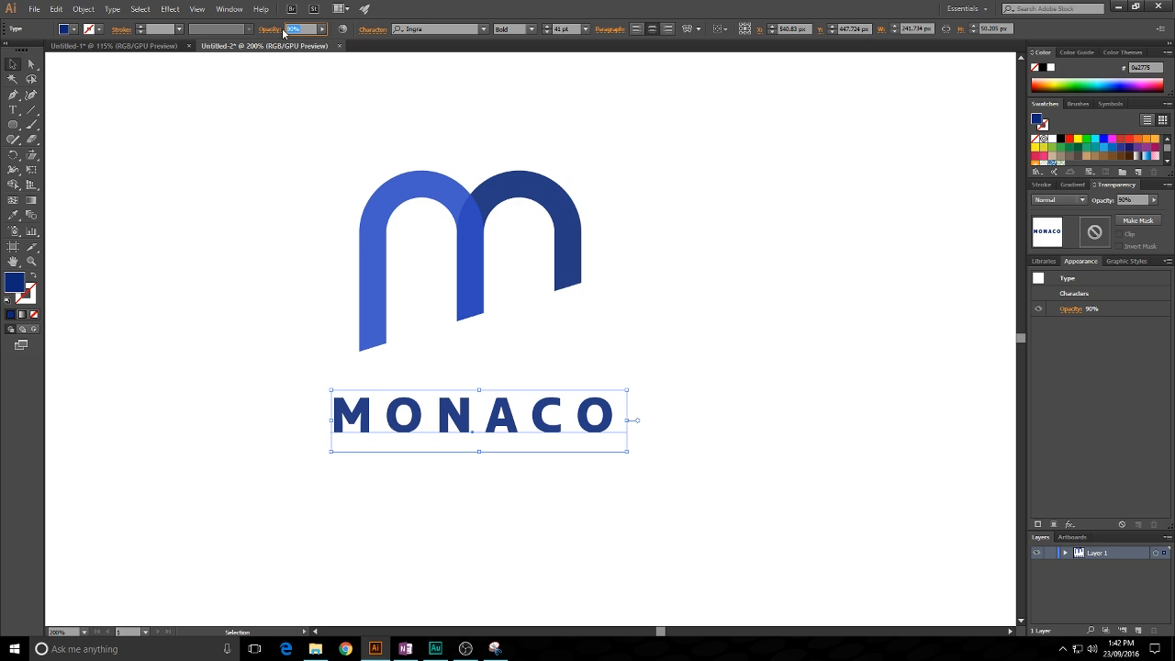
type("100")
key("Return")
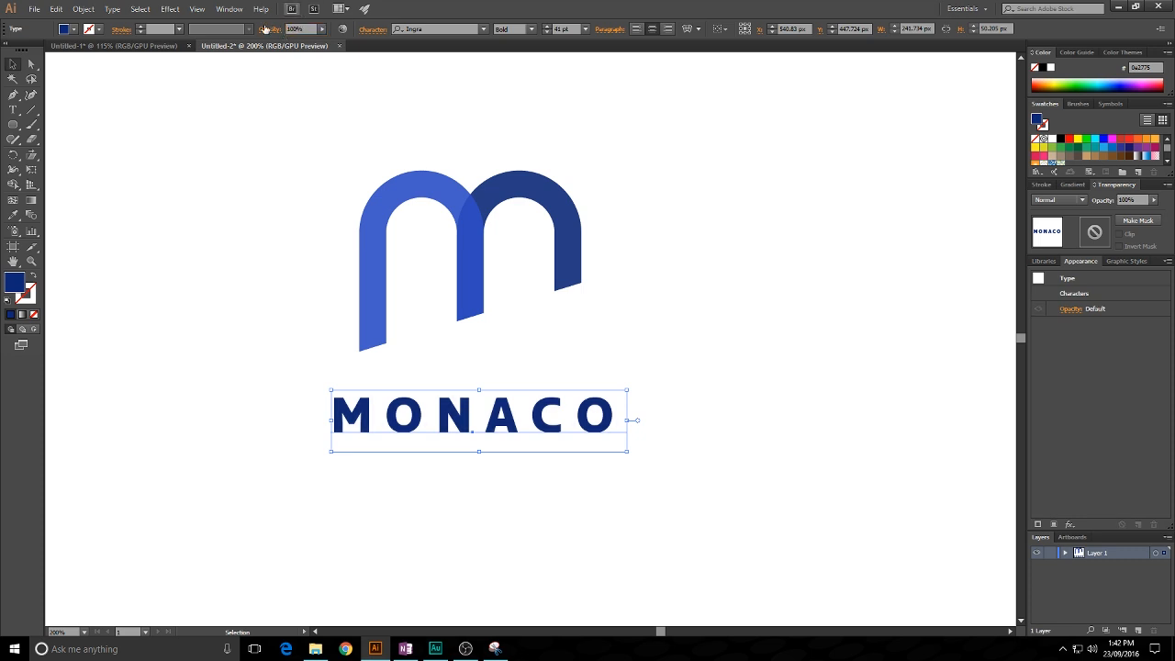
- Duplicate the "MONACO" text straight down to make a second line below it
left_click(489, 299)
mouse_move(652, 336)
left_mouse_down()
mouse_move(686, 324)
mouse_move(669, 321)
left_mouse_up()
scroll(688, 326, "down", 1)
key("alt+space")
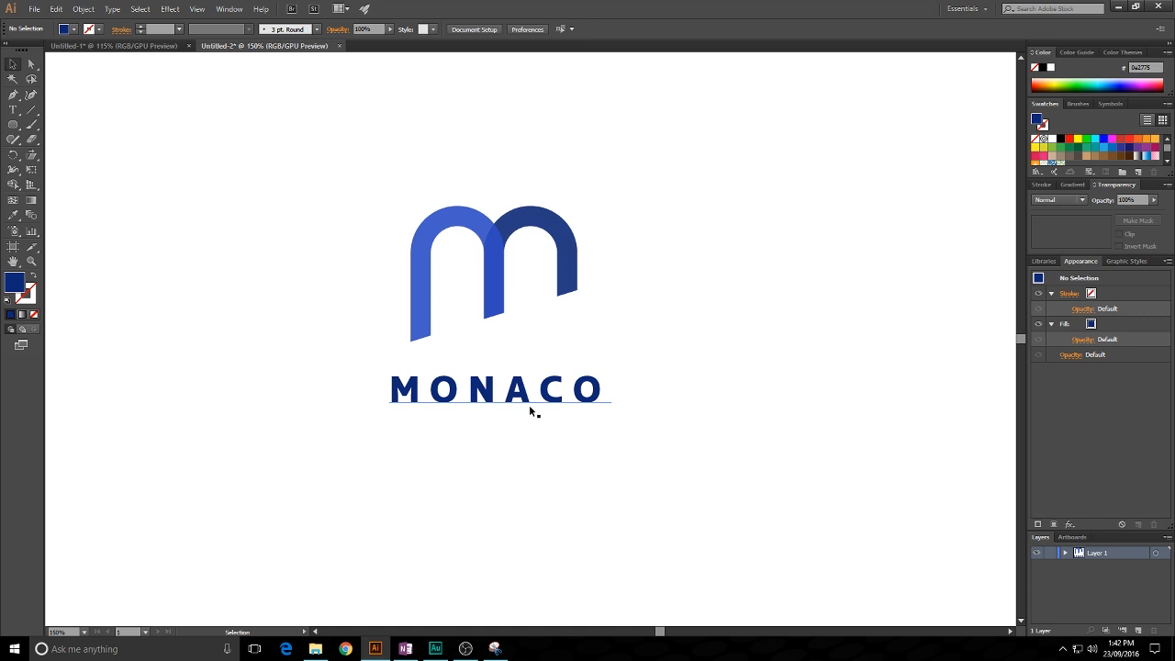
left_click_drag(527, 394, 528, 434)
- Reduce the font size of the duplicated lower text to 23 pt
double_click(553, 433)
key("ctrl+a")
left_click(569, 29)
key("Down")
key("Down")
key("Down")
key("Down")
key("Down")
key("Down")
key("Down")
key("Down")
key("Down")
key("Down")
key("Down")
key("Down")
key("Down")
key("Down")
key("Down")
key("Down")
key("Down")
key("Down")
- Replace the wording of the lower text line with "ENGINEERING"
left_click(548, 435)
key("ctrl+a")
type("ENGINEERING")
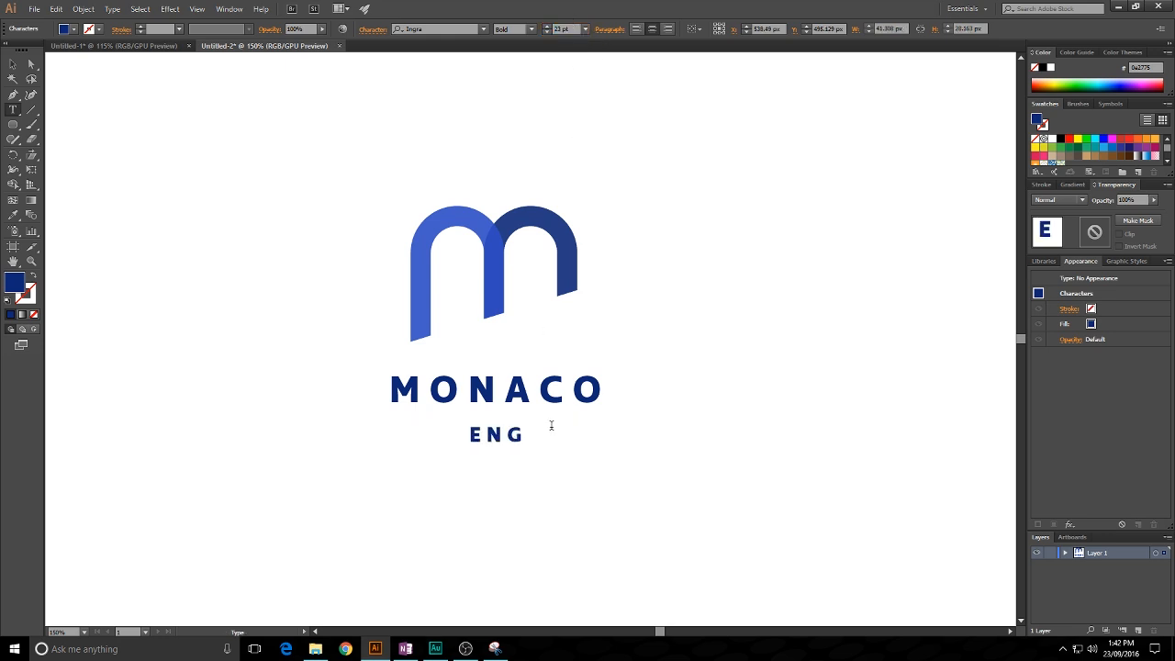
key("Escape")
- Change the font style of the "ENGINEERING" text to Regular
key("ctrl+a")
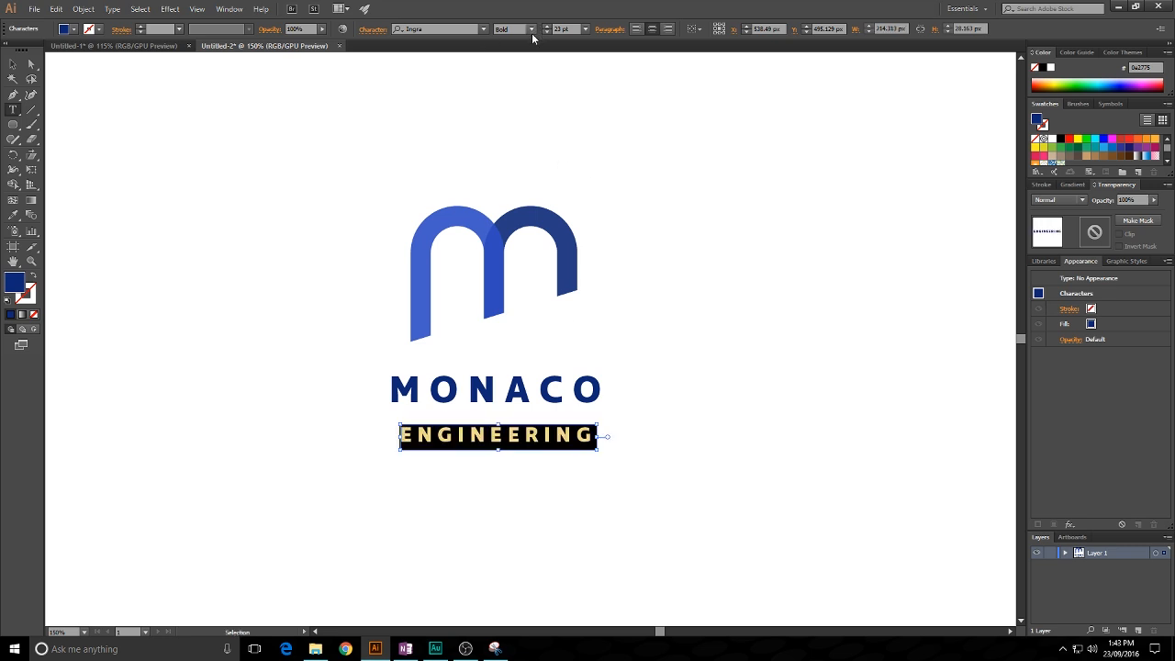
left_click(531, 29)
left_click(532, 69)
left_click(18, 66)
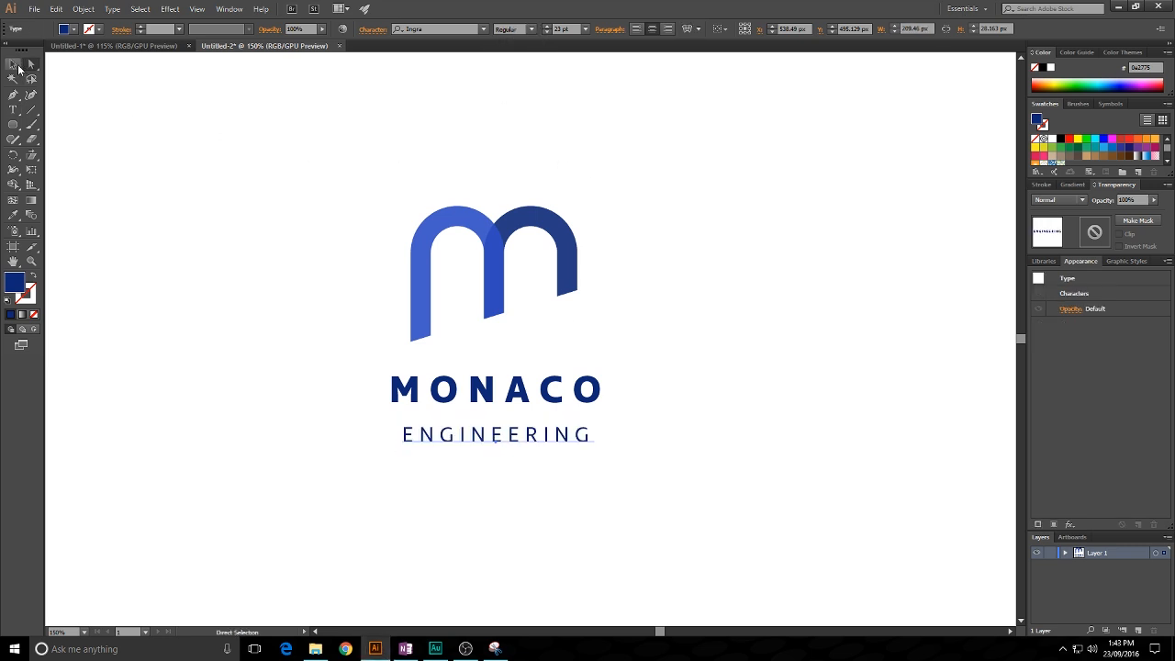
- Move the "ENGINEERING" line up closer to "MONACO" and widen its letter spacing
left_click(272, 256)
left_click_drag(520, 437, 520, 428)
double_click(541, 429)
key("ctrl+a")
key("alt+Right")
key("alt+Right")
key("alt+Right")
key("alt+Right")
key("alt+Right")
key("alt+Right")
key("alt+Right")
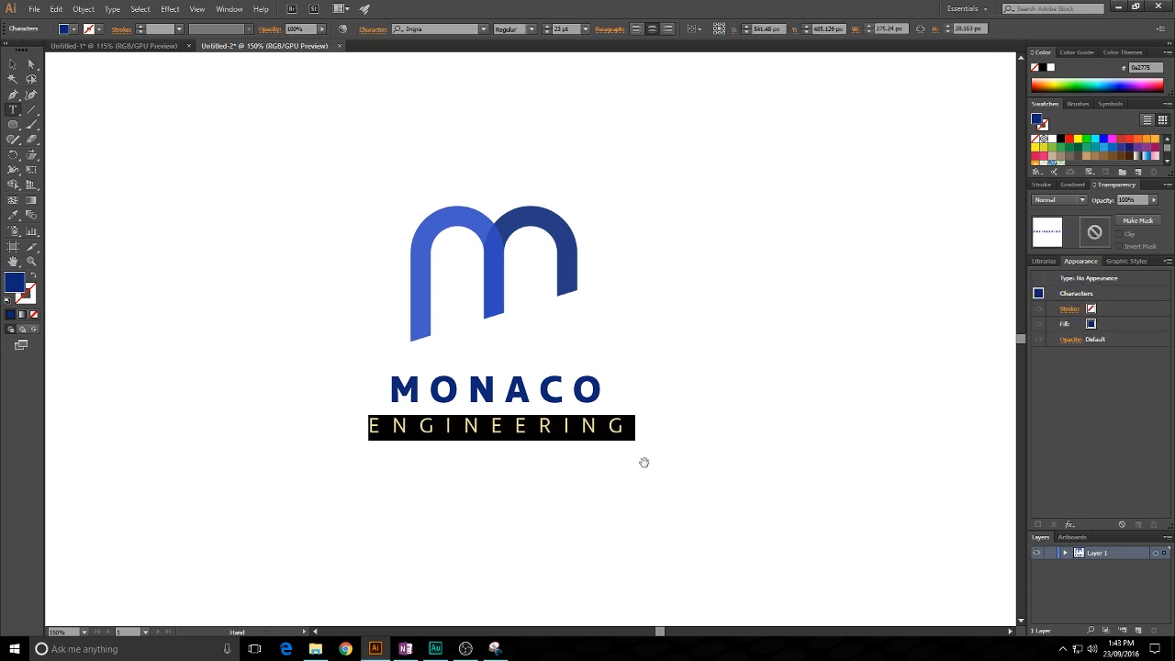